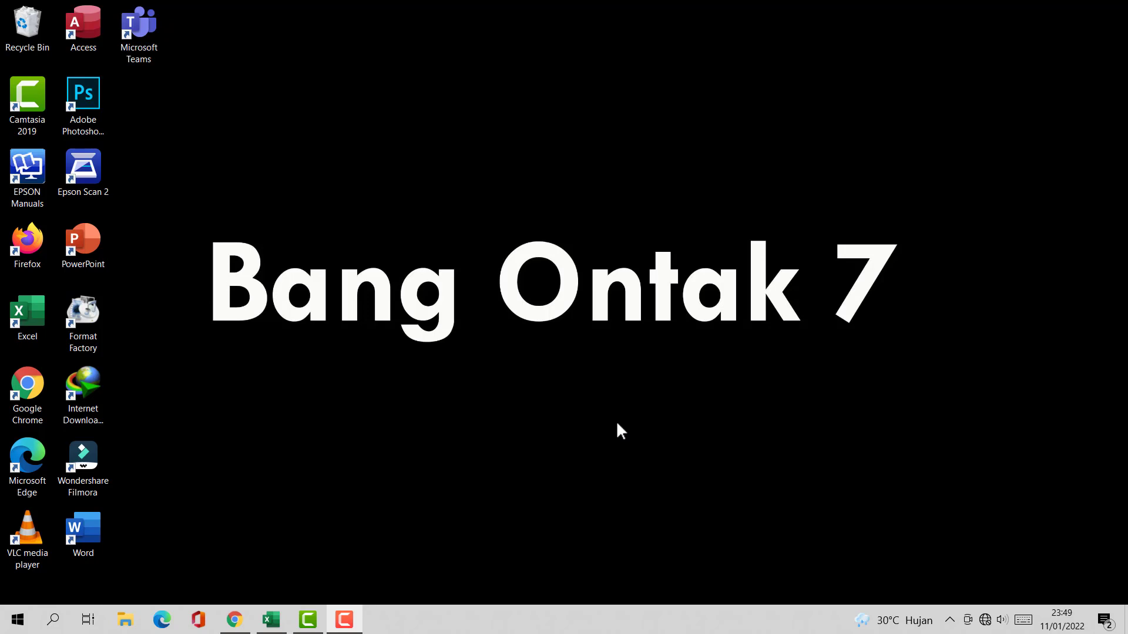
Step: Bring the student vaccination workbook with names, birth dates and the USIA column to the front
{"action": "left_click", "coordinate": [273, 621]}
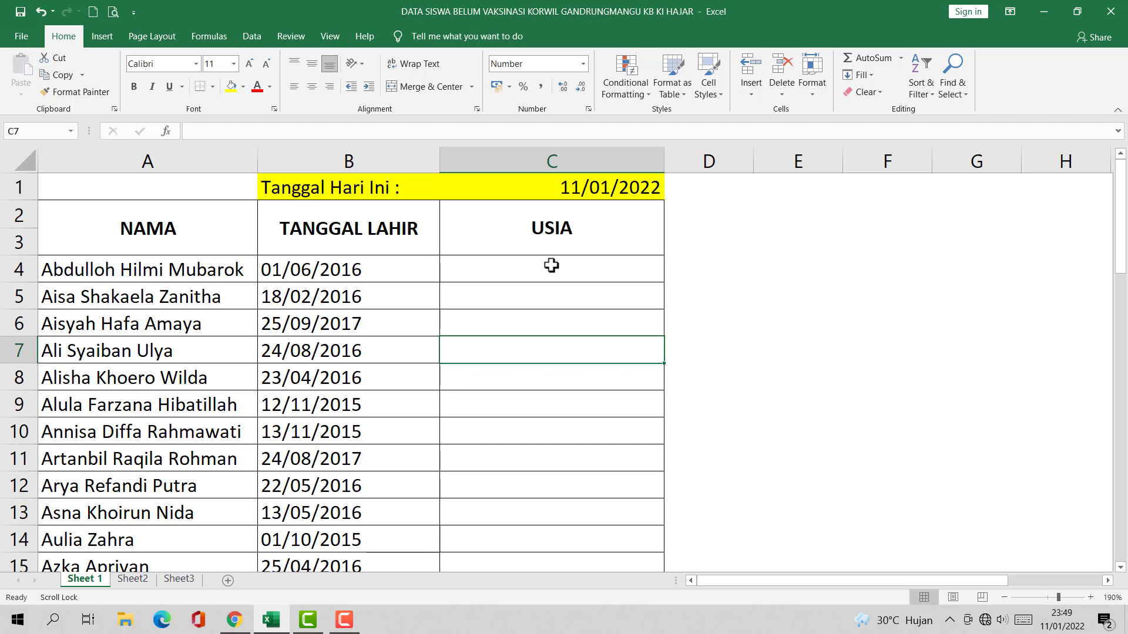
Step: Start C4's formula as =DATEDIF(B4;$C$1; with today's date in C1 locked absolute
{"action": "left_click", "coordinate": [475, 271]}
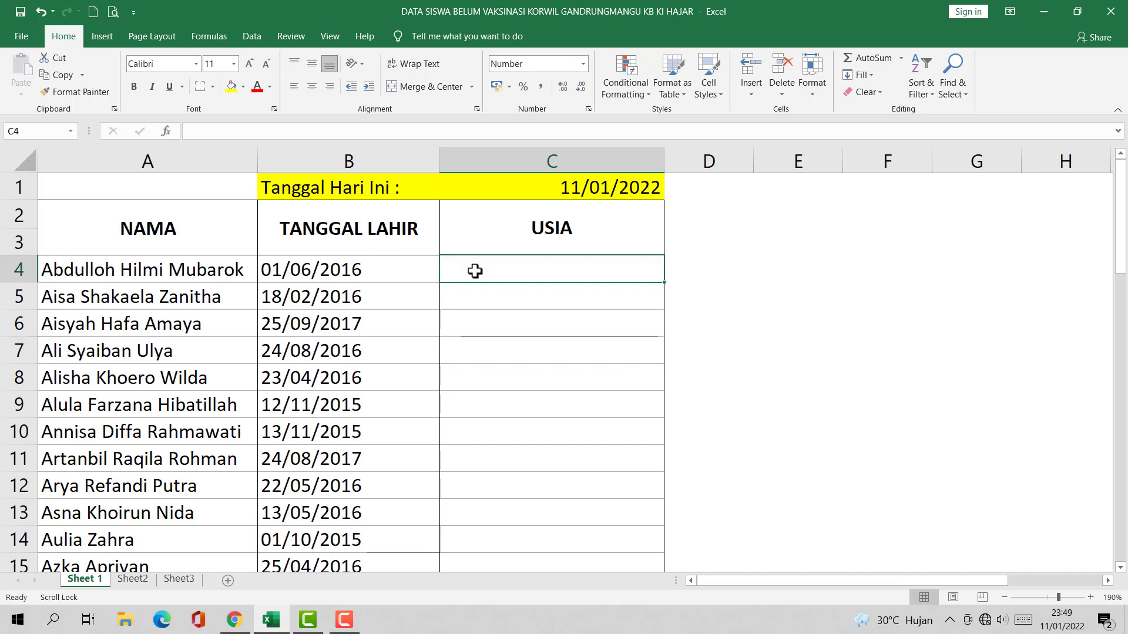
{"action": "type", "text": "="}
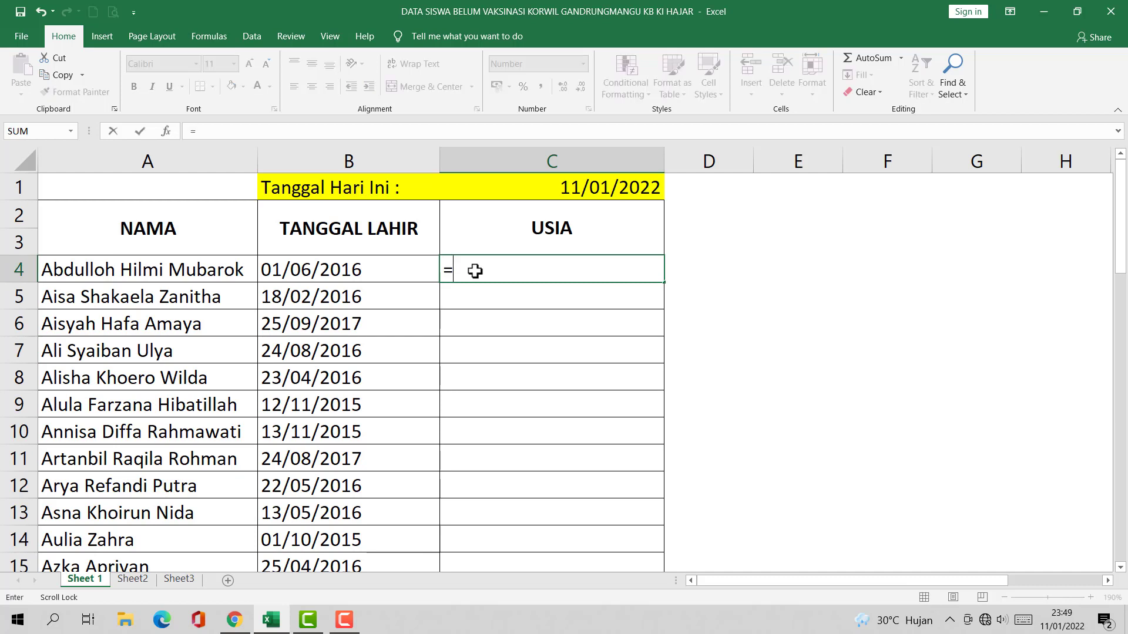
{"action": "type", "text": "DAT"}
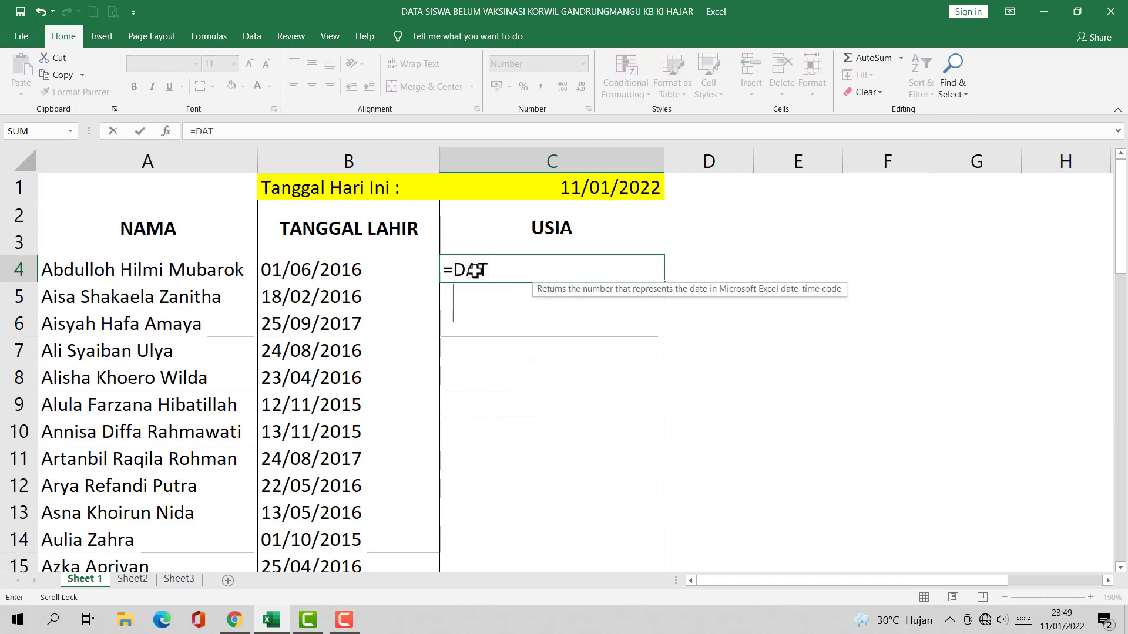
{"action": "type", "text": "EDIF"}
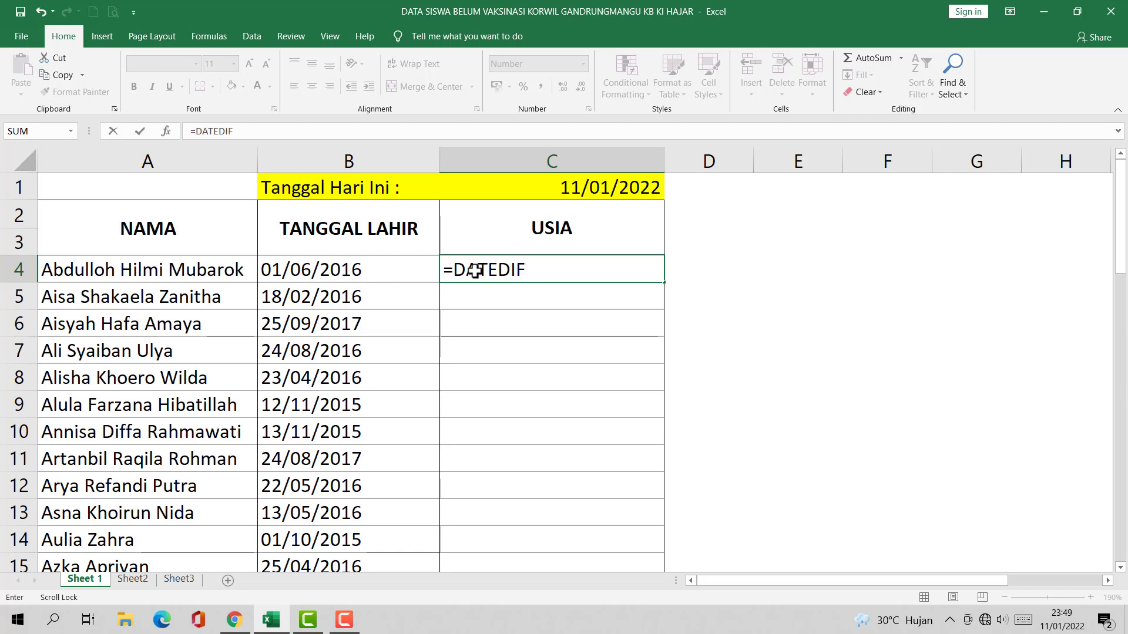
{"action": "type", "text": "("}
{"action": "left_click", "coordinate": [320, 269]}
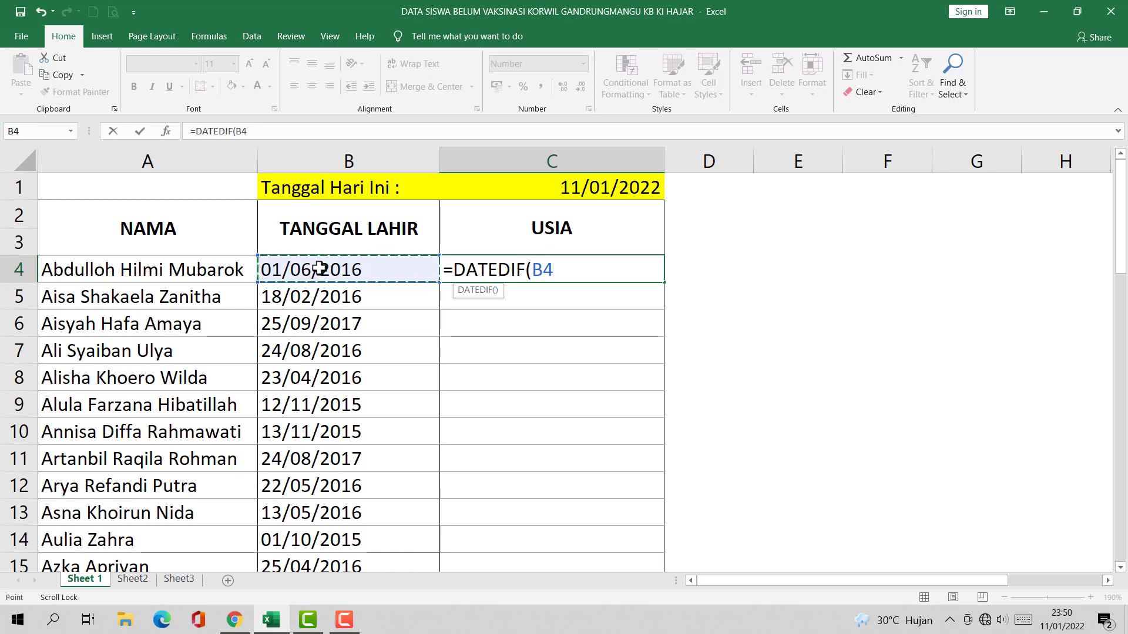
{"action": "type", "text": ";"}
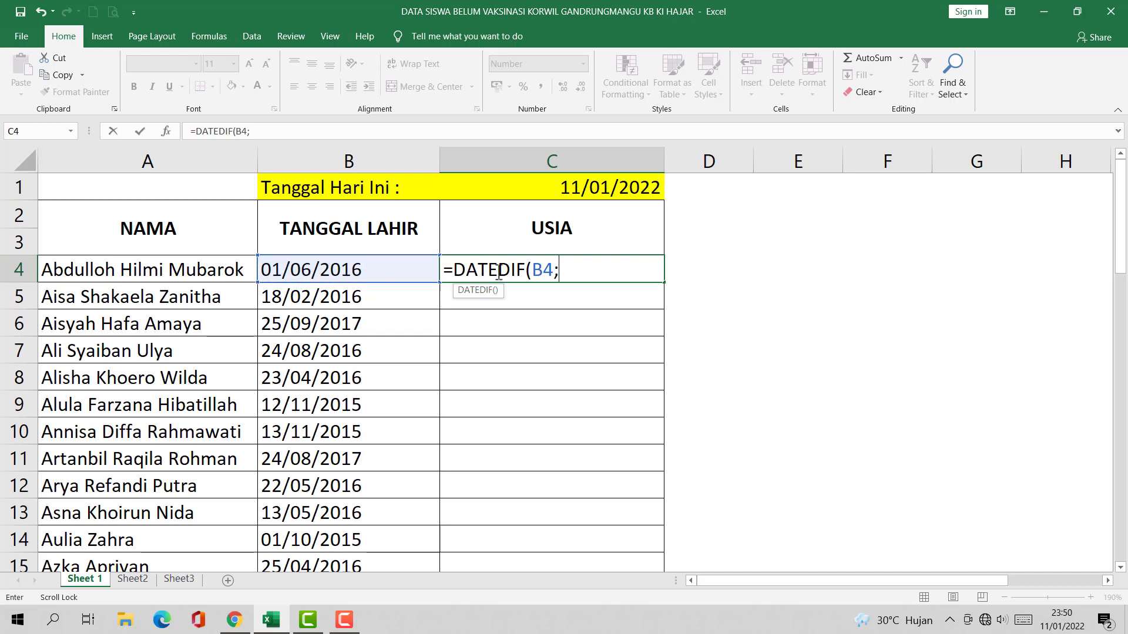
{"action": "left_click", "coordinate": [599, 187]}
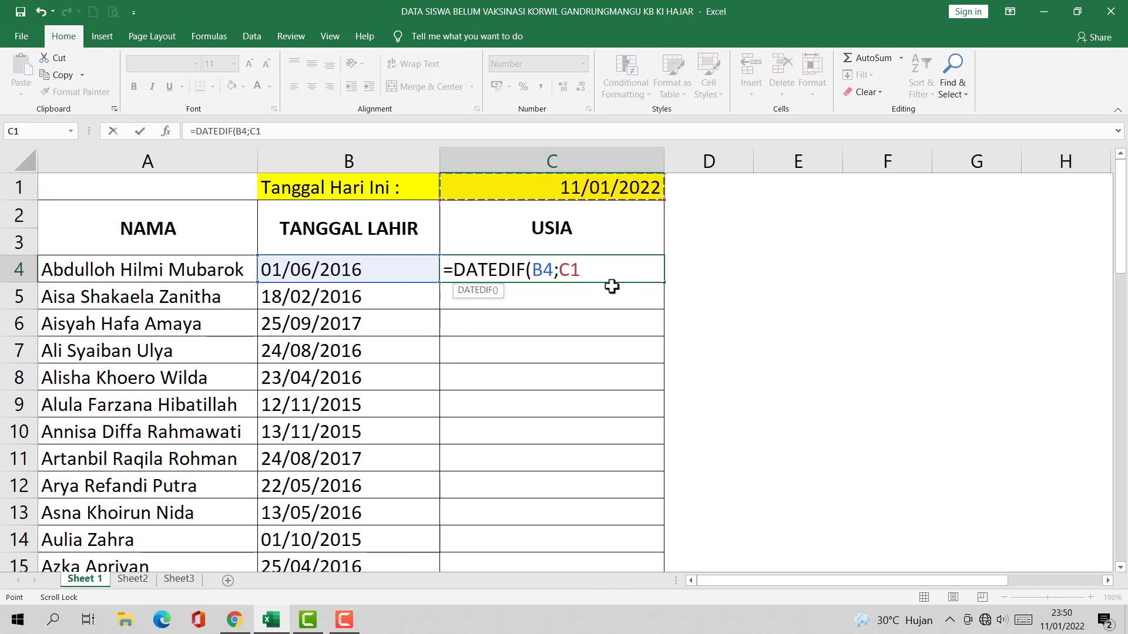
{"action": "key", "text": "F4"}
Step: Extend C4's formula with ;"Y")&" "&"TAHUN" to return whole years labelled TAHUN
{"action": "type", "text": "$C$1;"}
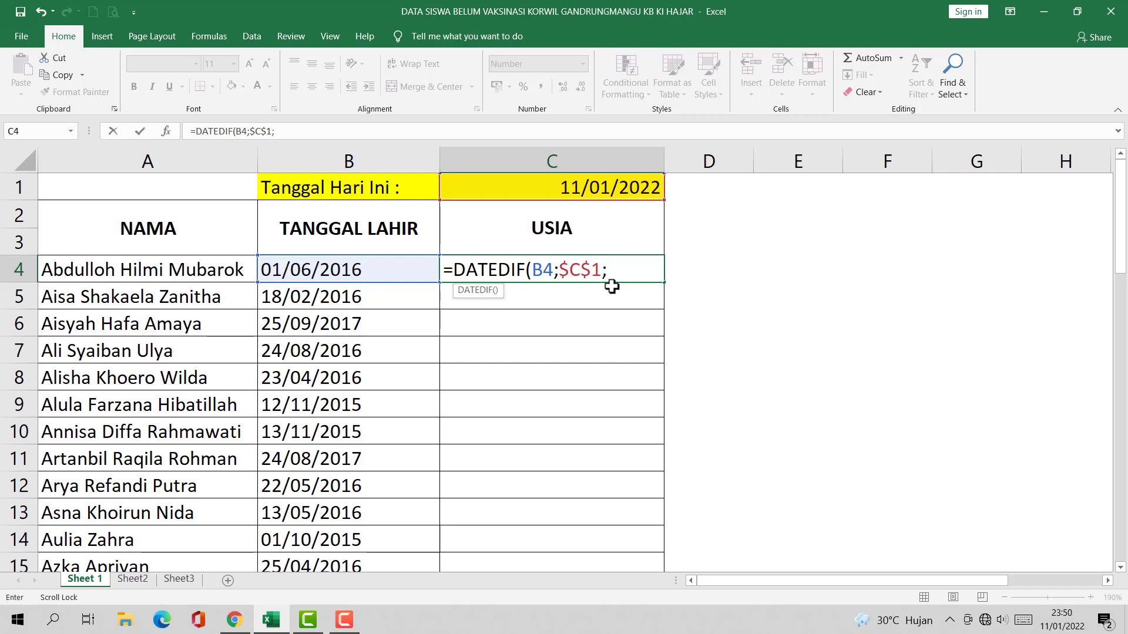
{"action": "type", "text": "\""}
{"action": "type", "text": "Y"}
{"action": "type", "text": "\""}
{"action": "type", "text": ")"}
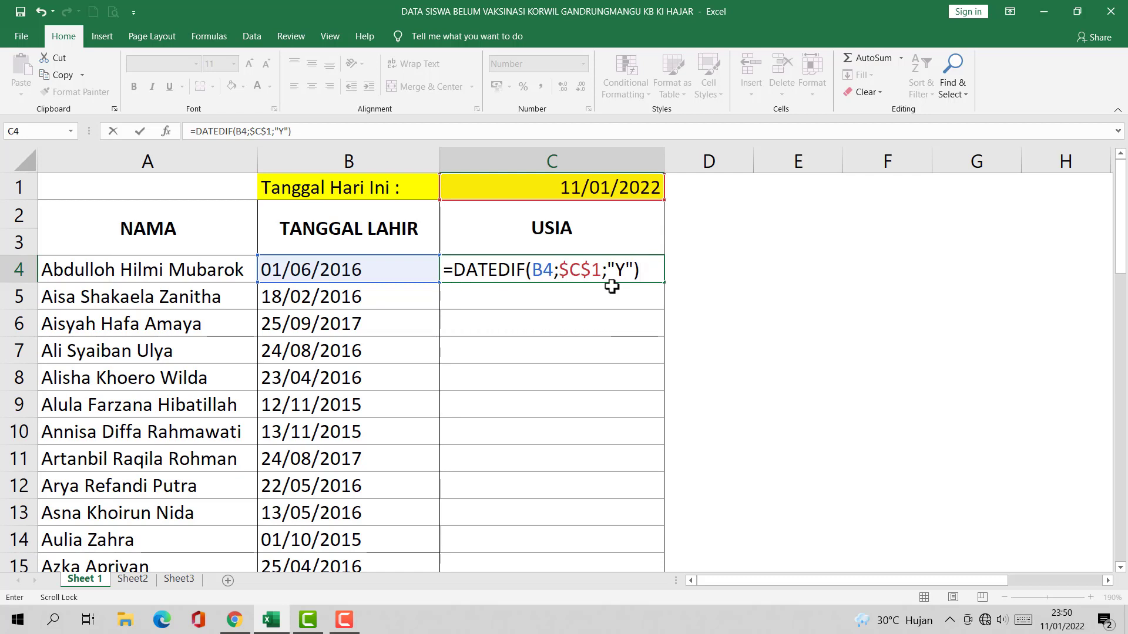
{"action": "type", "text": "&"}
{"action": "type", "text": "\""}
{"action": "type", "text": "\""}
{"action": "type", "text": "&"}
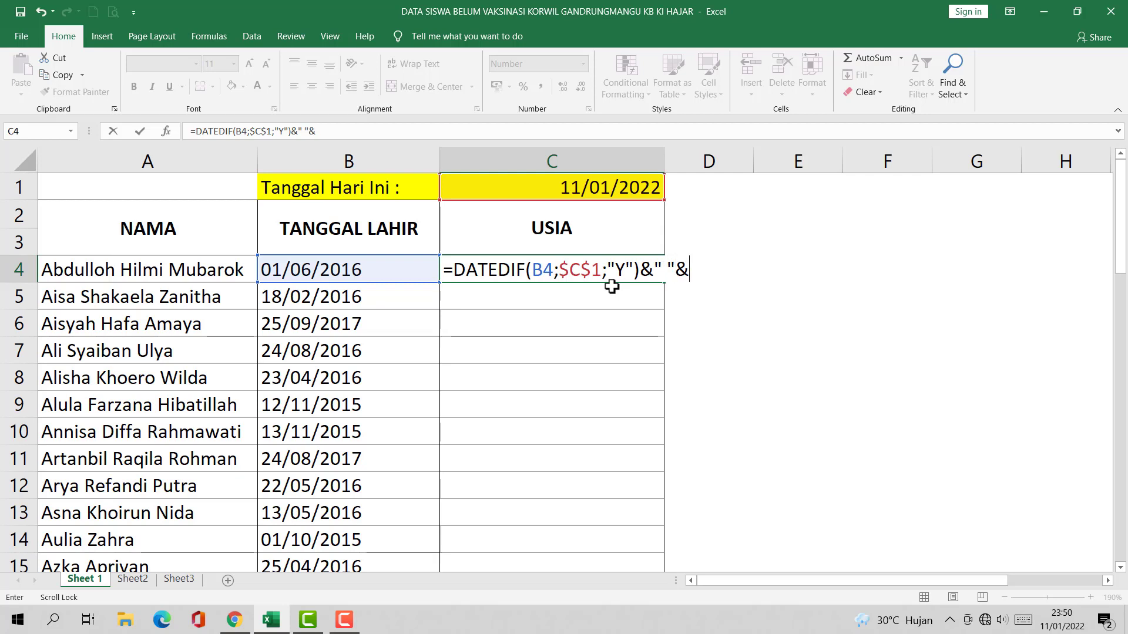
{"action": "type", "text": "\""}
{"action": "type", "text": "TA"}
{"action": "type", "text": "HUN"}
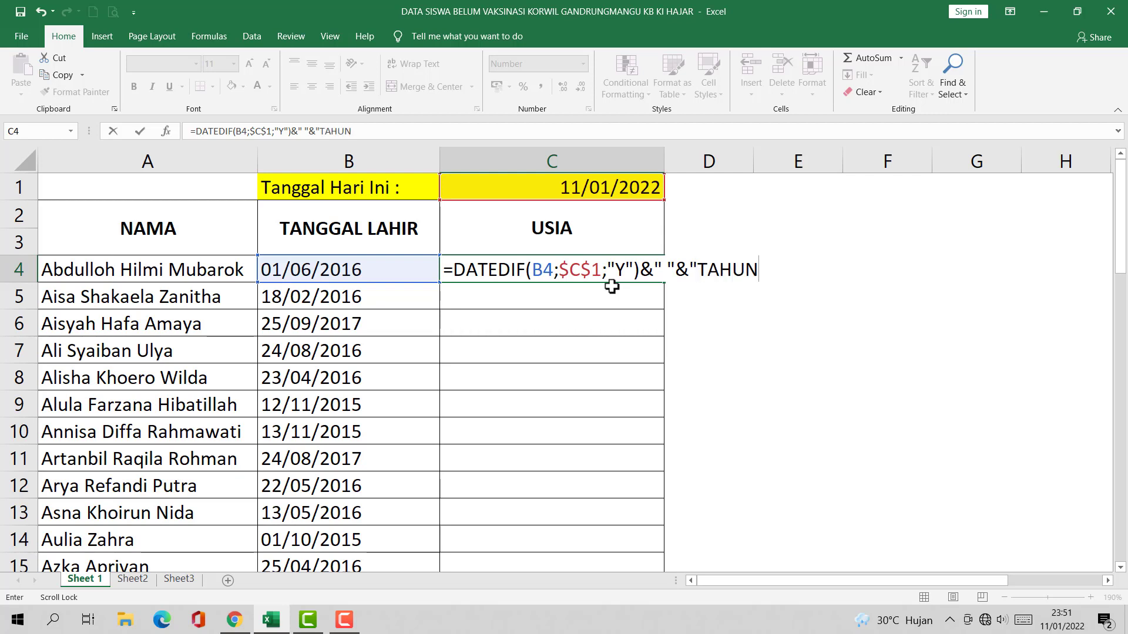
{"action": "type", "text": "\""}
Step: Commit C4's formula so the first student's age shows 5 TAHUN
{"action": "key", "text": "Return"}
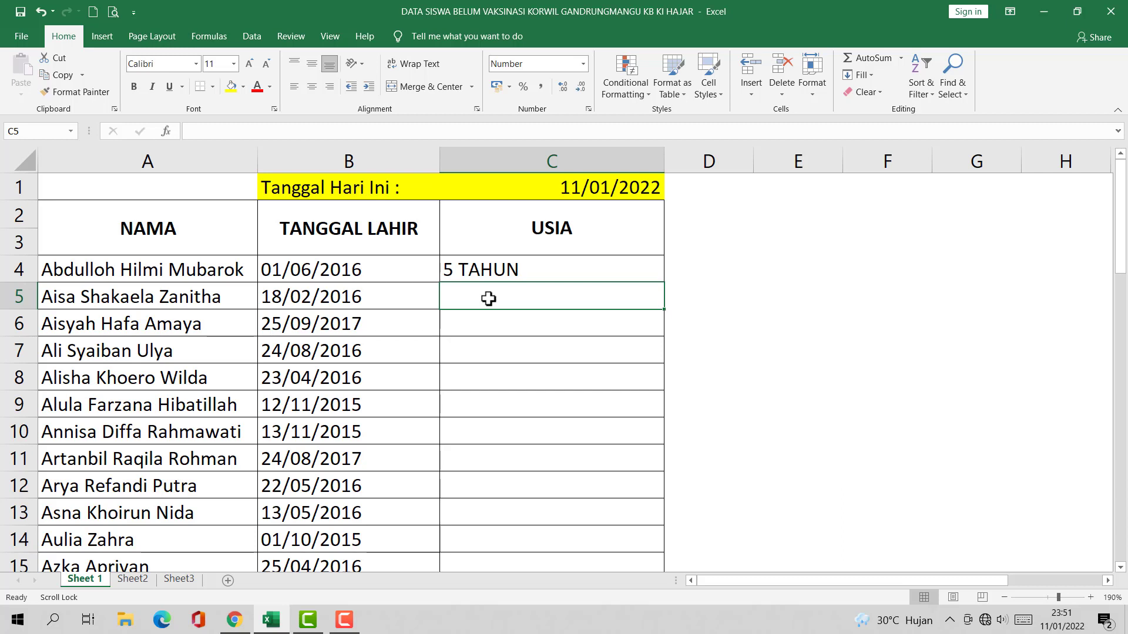
Step: Enter =DATEDIF(B5;$C$1;"Y")&" "&"TAHUN"&" "&DATEDIF( in C5 to begin the combined age
{"action": "type", "text": "="}
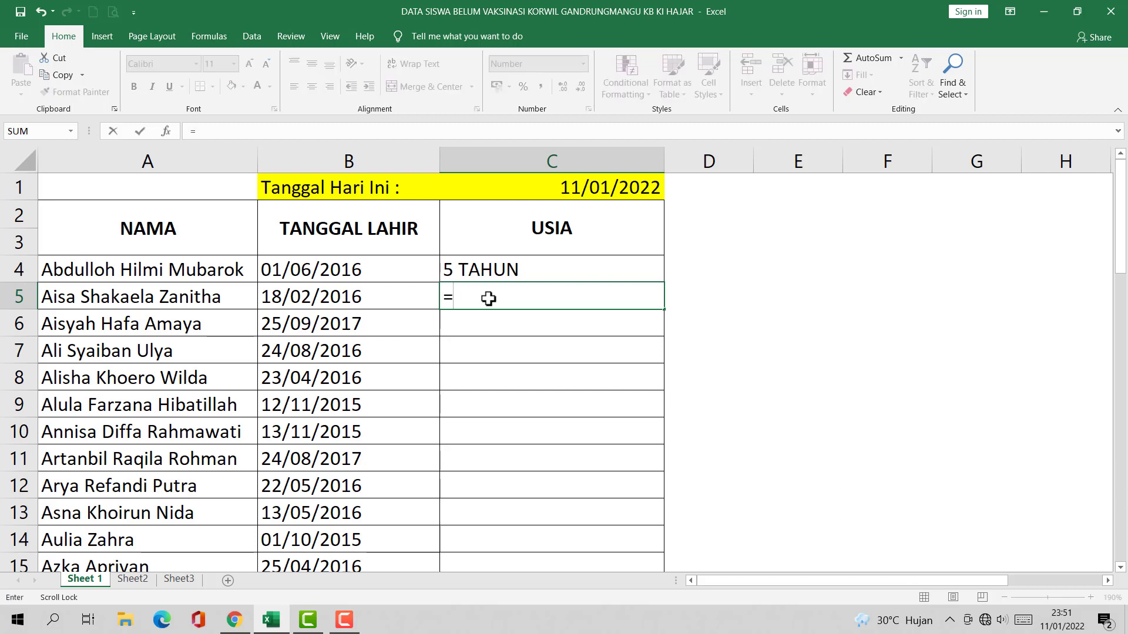
{"action": "type", "text": "DATE"}
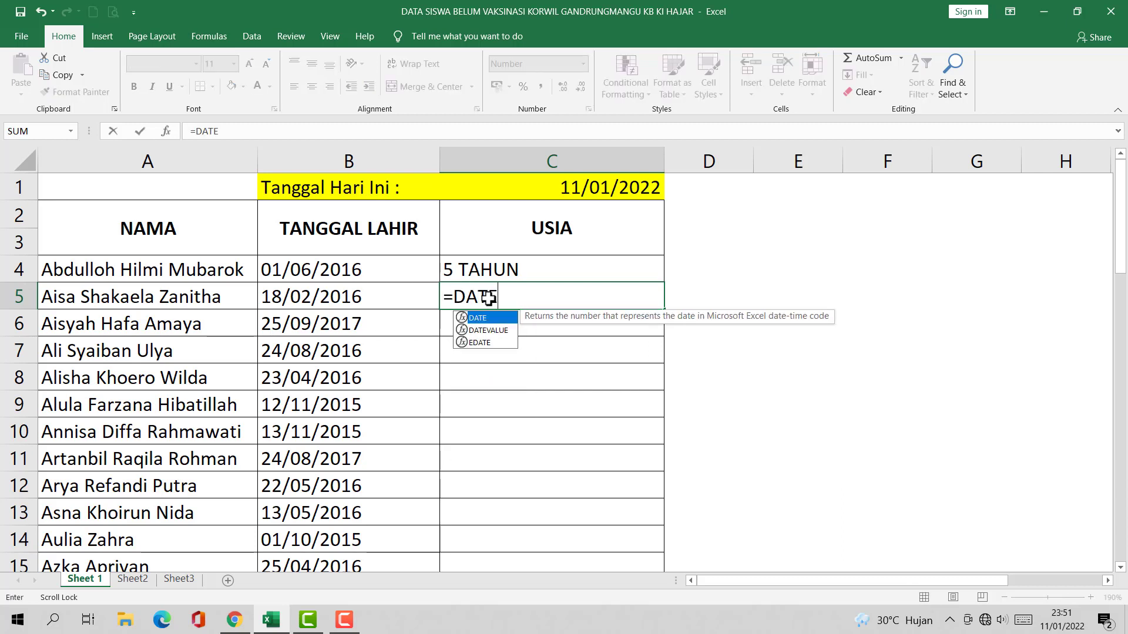
{"action": "type", "text": "DIF"}
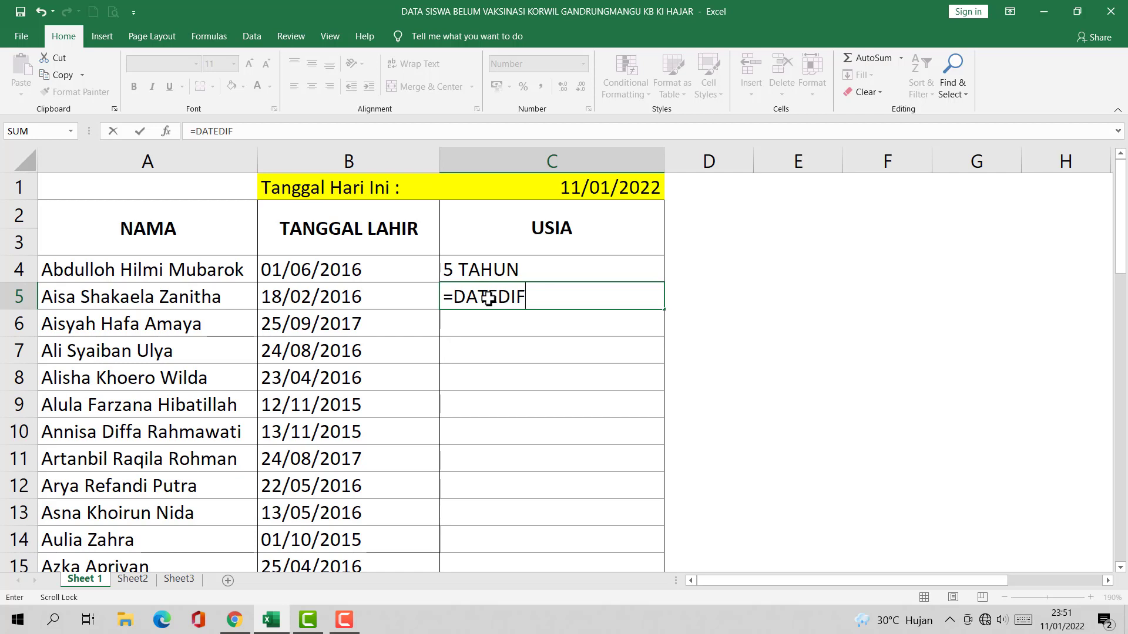
{"action": "type", "text": "("}
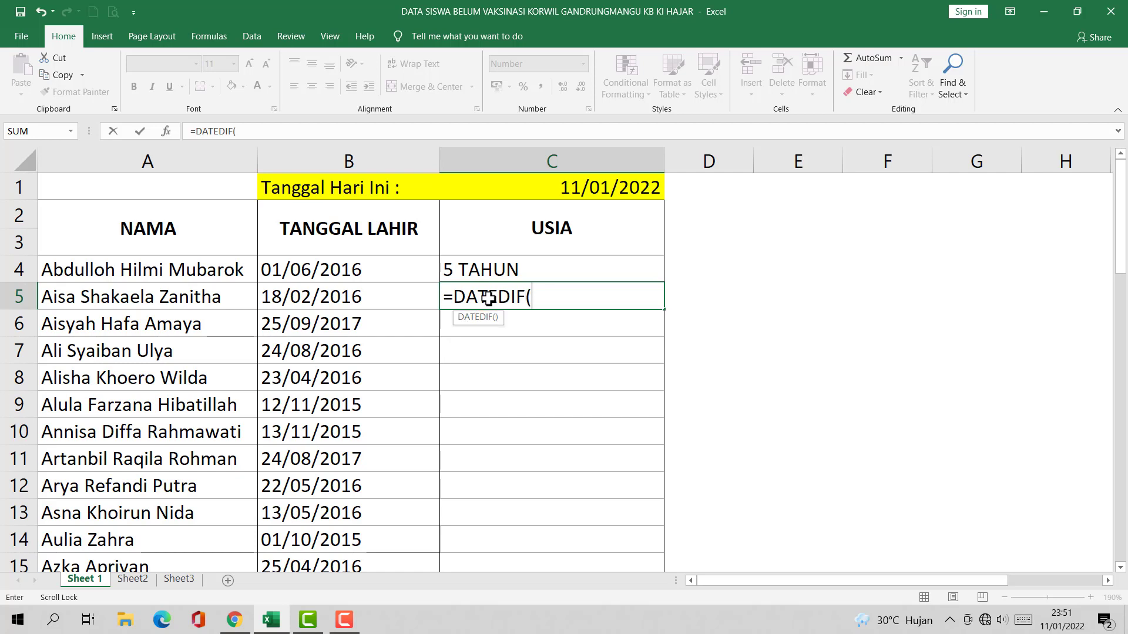
{"action": "left_click", "coordinate": [327, 302]}
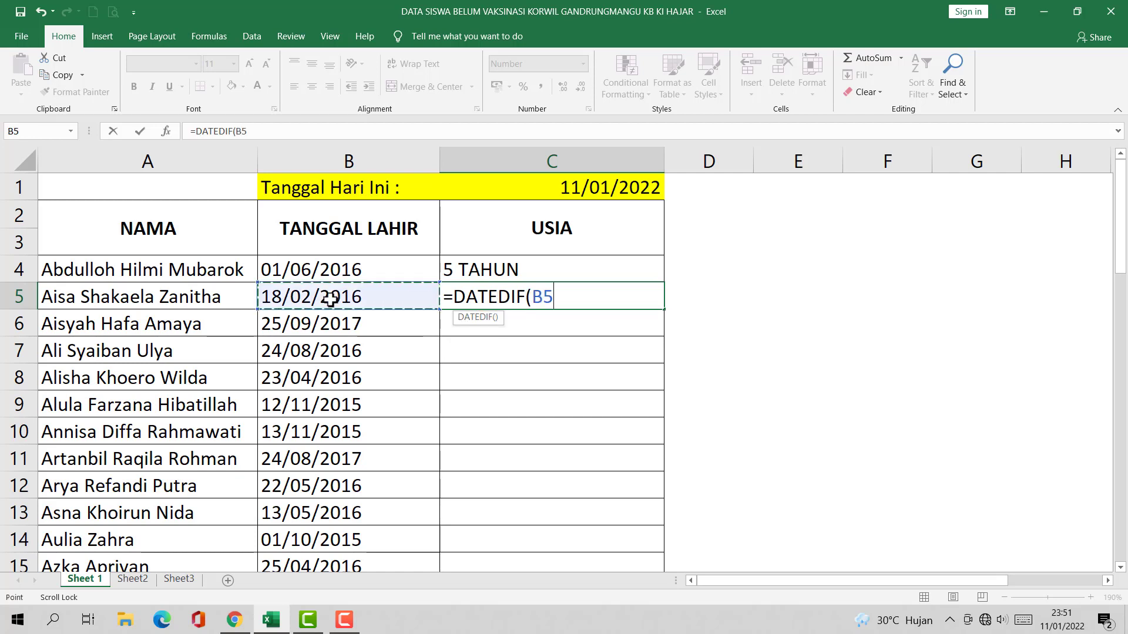
{"action": "type", "text": ";"}
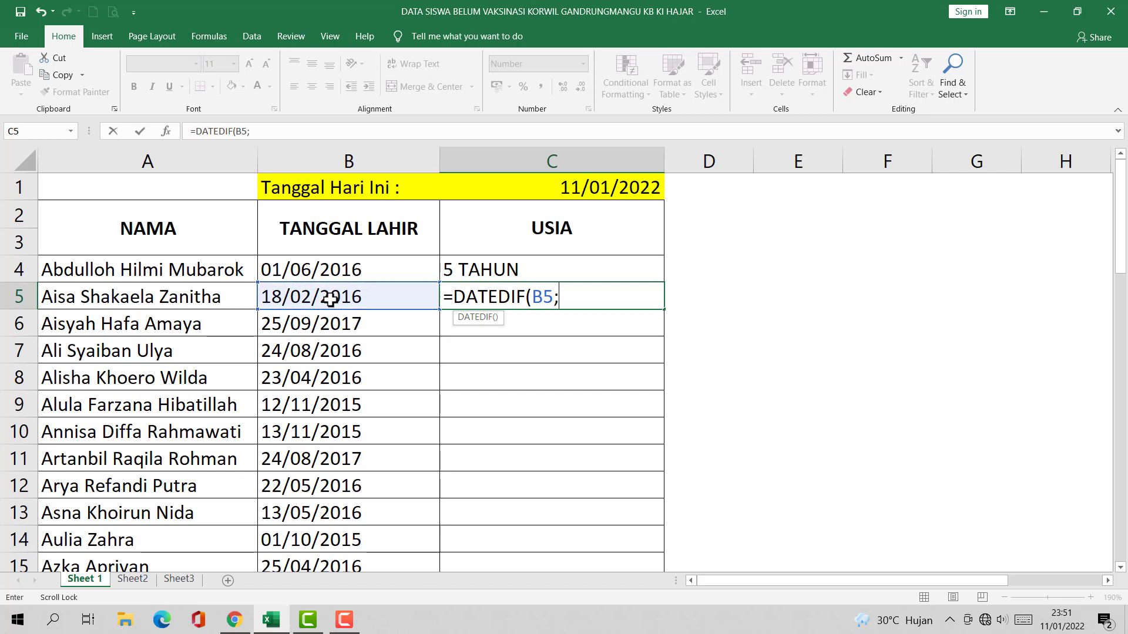
{"action": "left_click", "coordinate": [614, 188]}
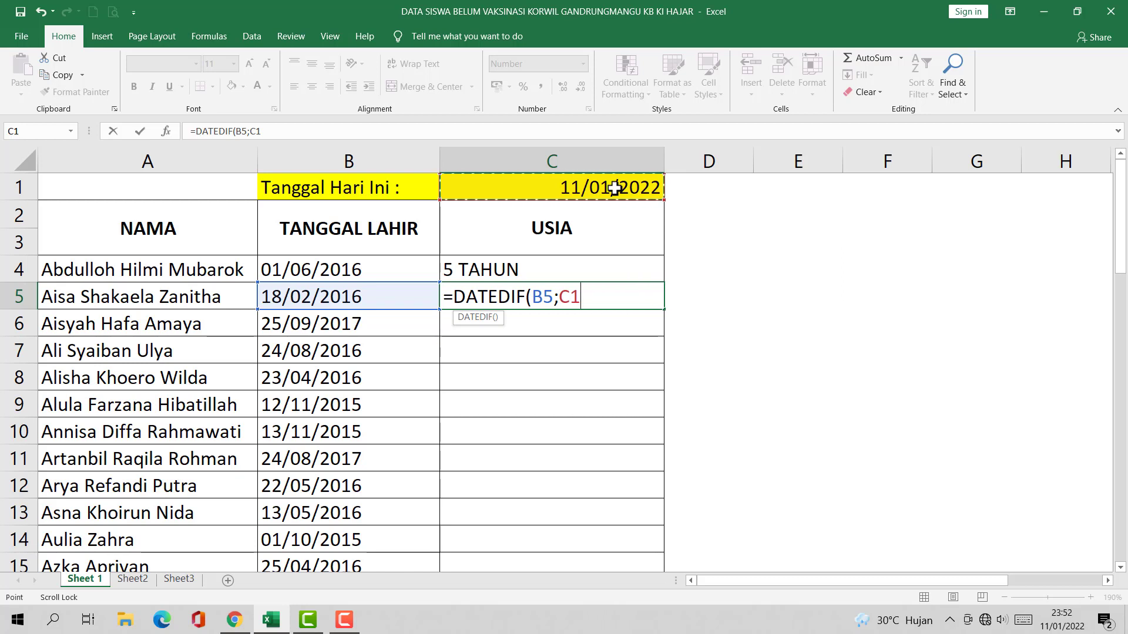
{"action": "key", "text": "F4"}
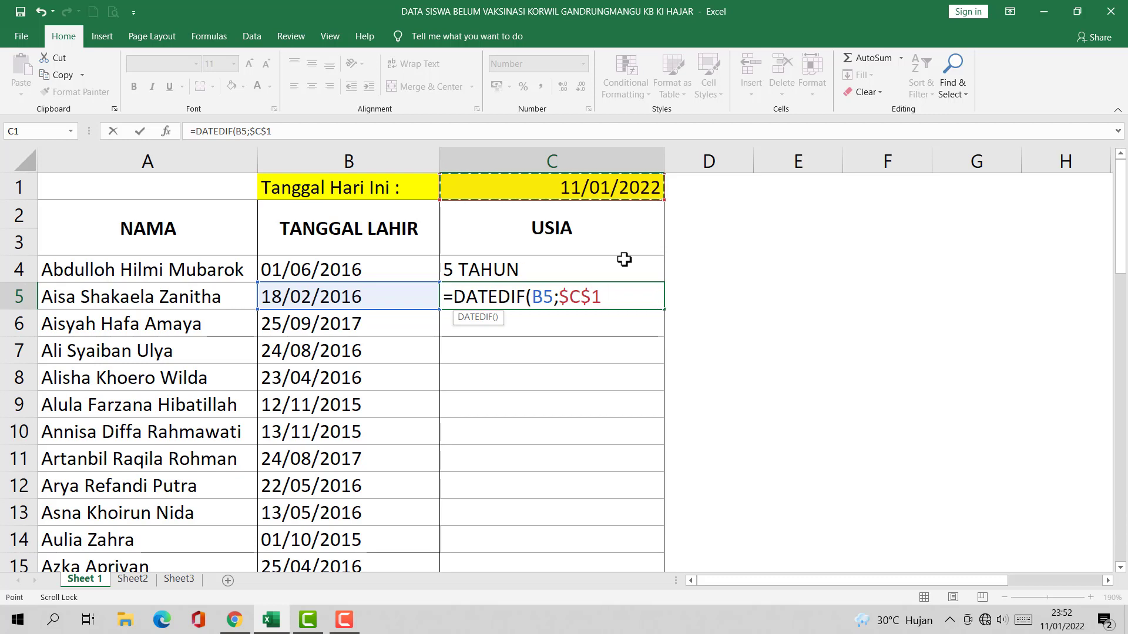
{"action": "type", "text": ";"}
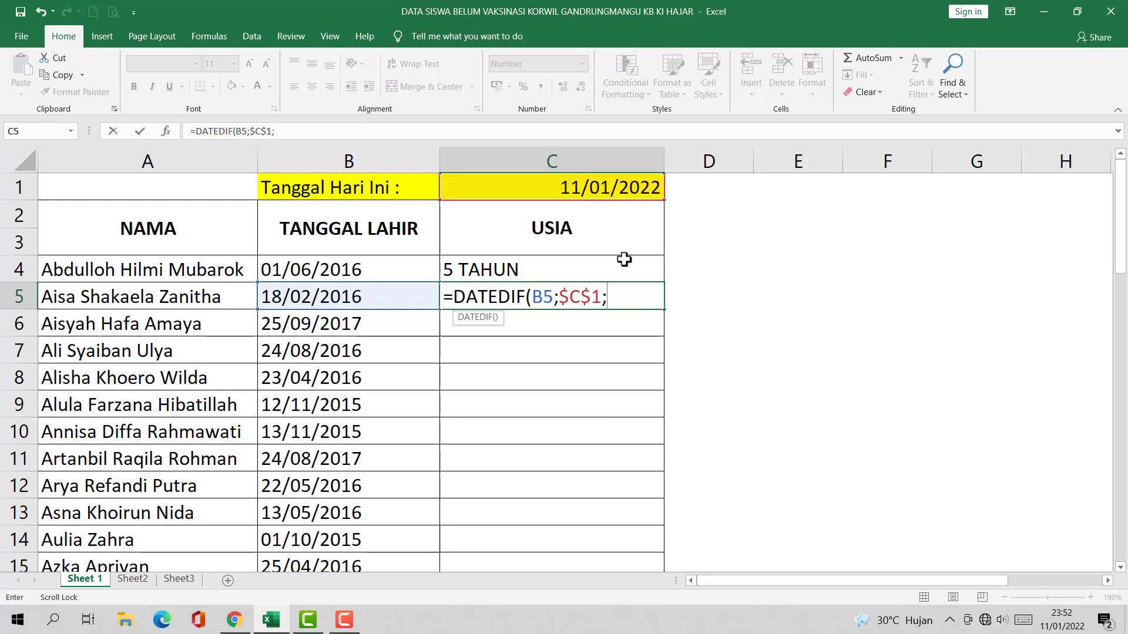
{"action": "type", "text": "\""}
{"action": "type", "text": "Y"}
{"action": "type", "text": "\""}
{"action": "type", "text": ")"}
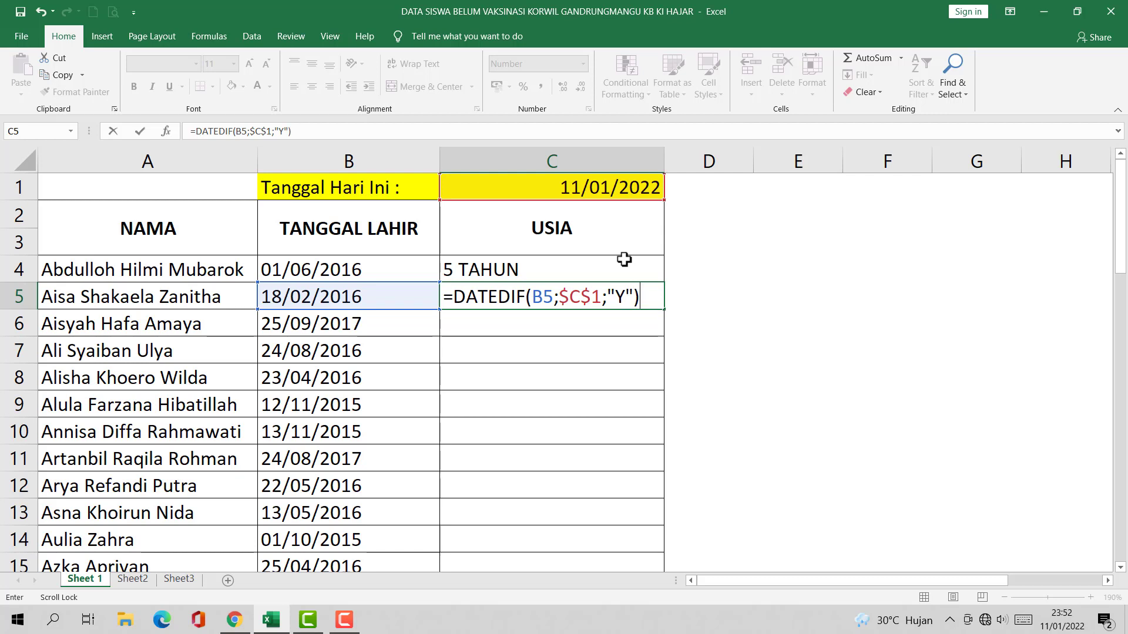
{"action": "type", "text": "&"}
{"action": "type", "text": "\""}
{"action": "type", "text": "&"}
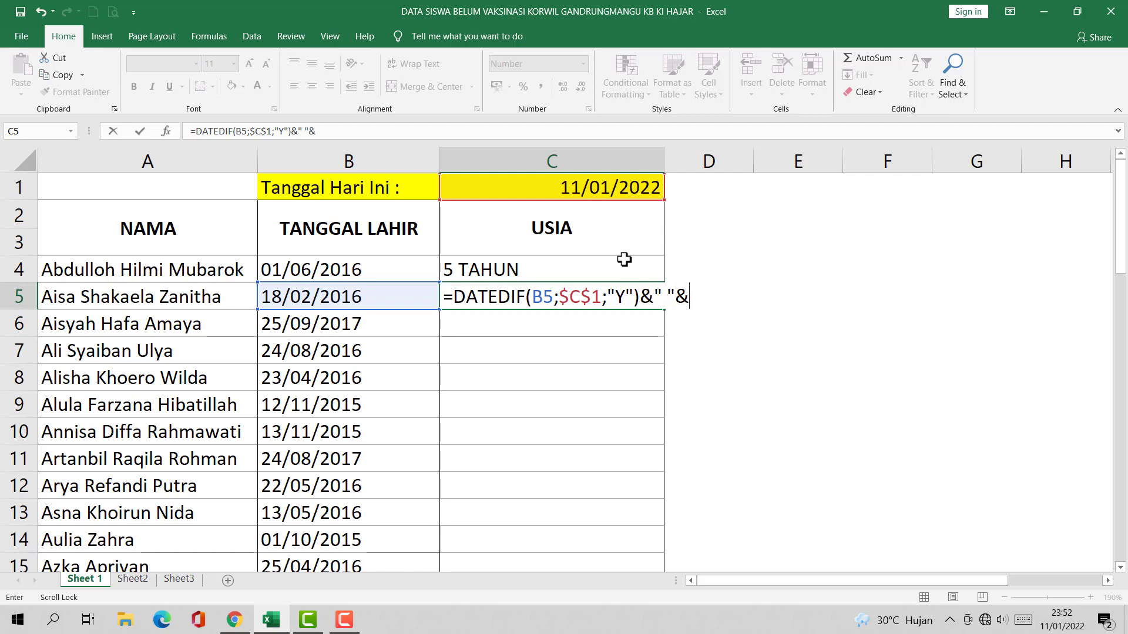
{"action": "type", "text": "\"TAHU"}
{"action": "type", "text": "N"}
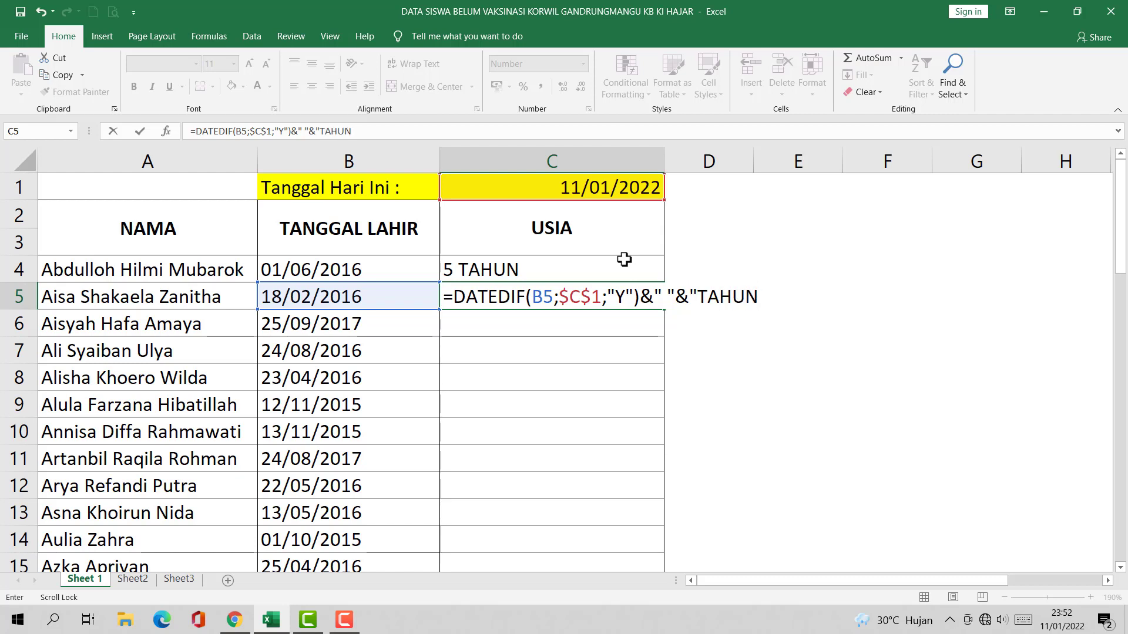
{"action": "type", "text": "\""}
{"action": "type", "text": "&"}
{"action": "type", "text": "\" "}
{"action": "type", "text": "\""}
{"action": "type", "text": "&"}
{"action": "type", "text": "DATED"}
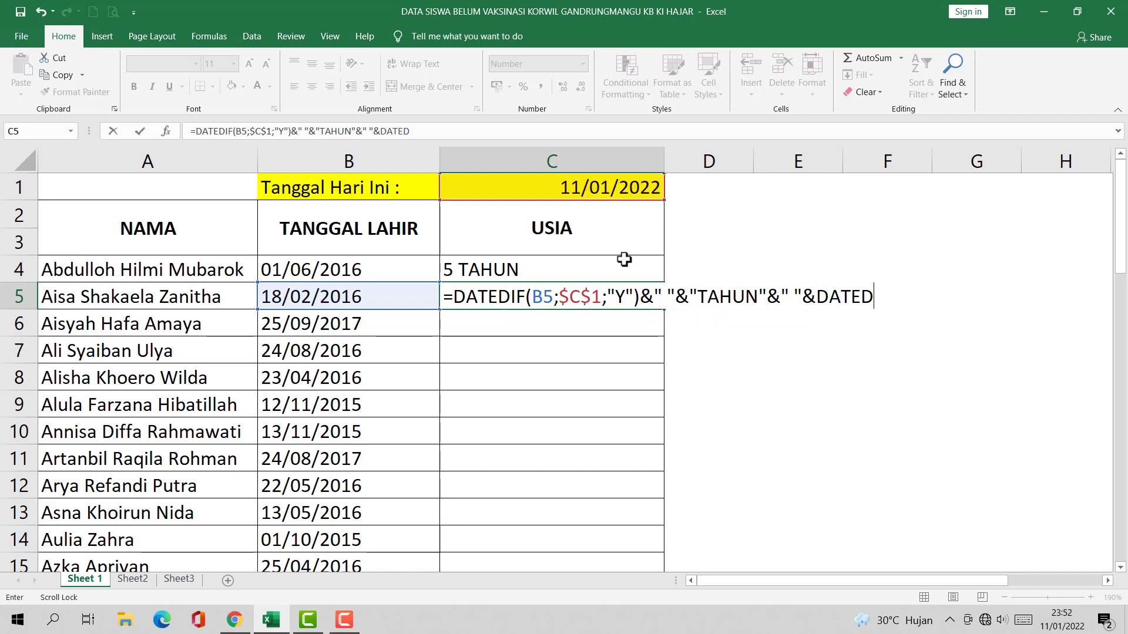
{"action": "type", "text": "IF"}
{"action": "type", "text": "("}
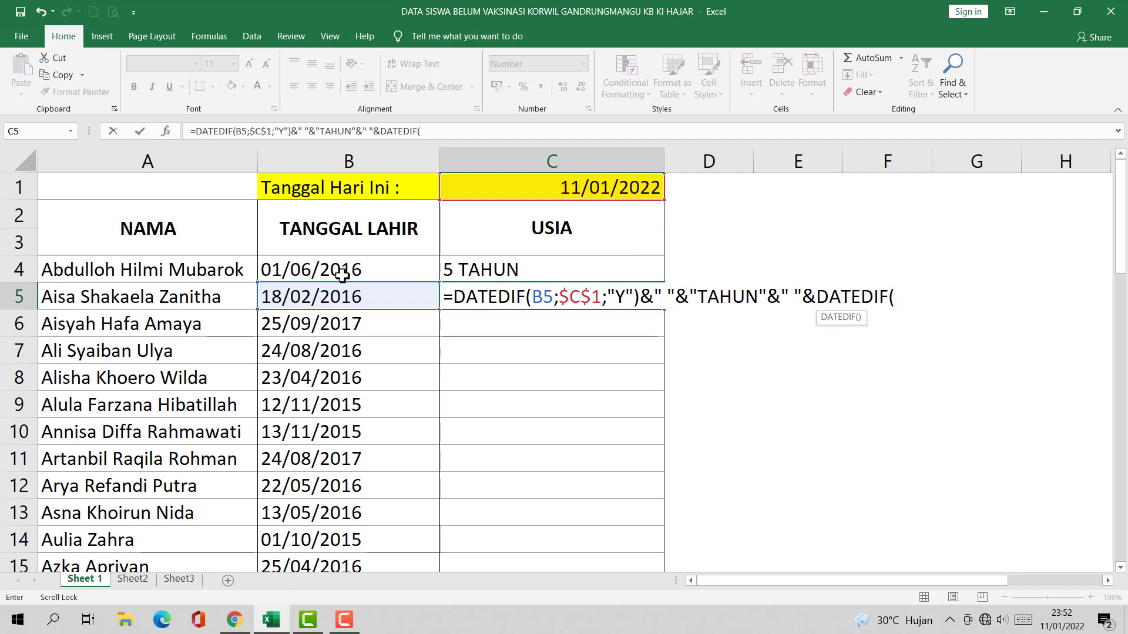
Step: Add the months part DATEDIF(B5;$C$1;"YM")&" "&"BULAN" to C5's formula
{"action": "left_click", "coordinate": [329, 298]}
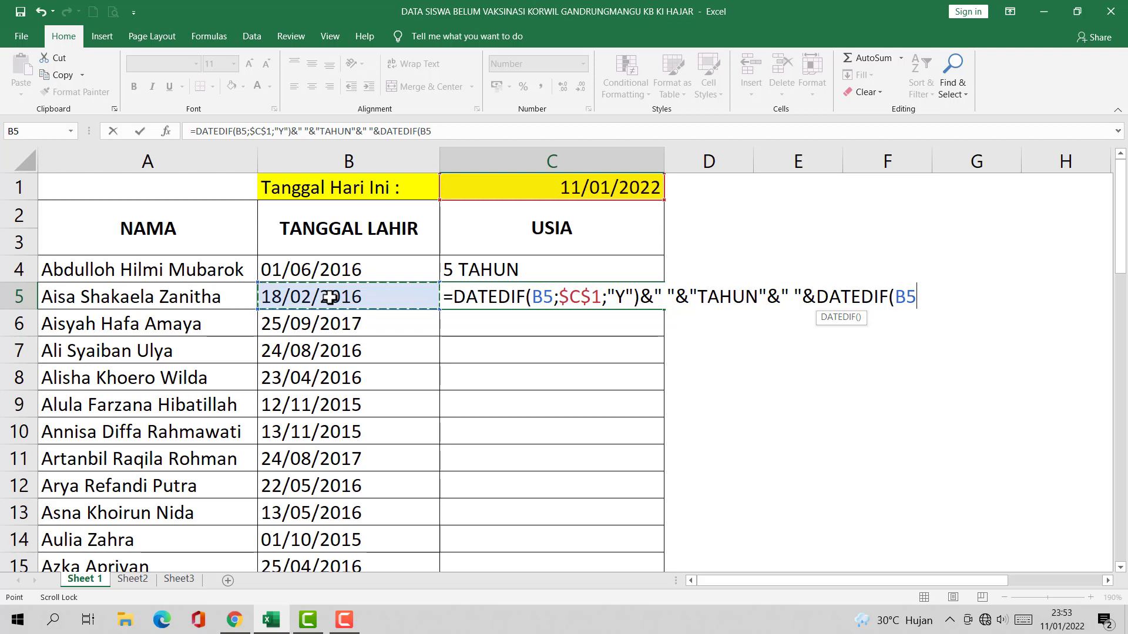
{"action": "type", "text": ";"}
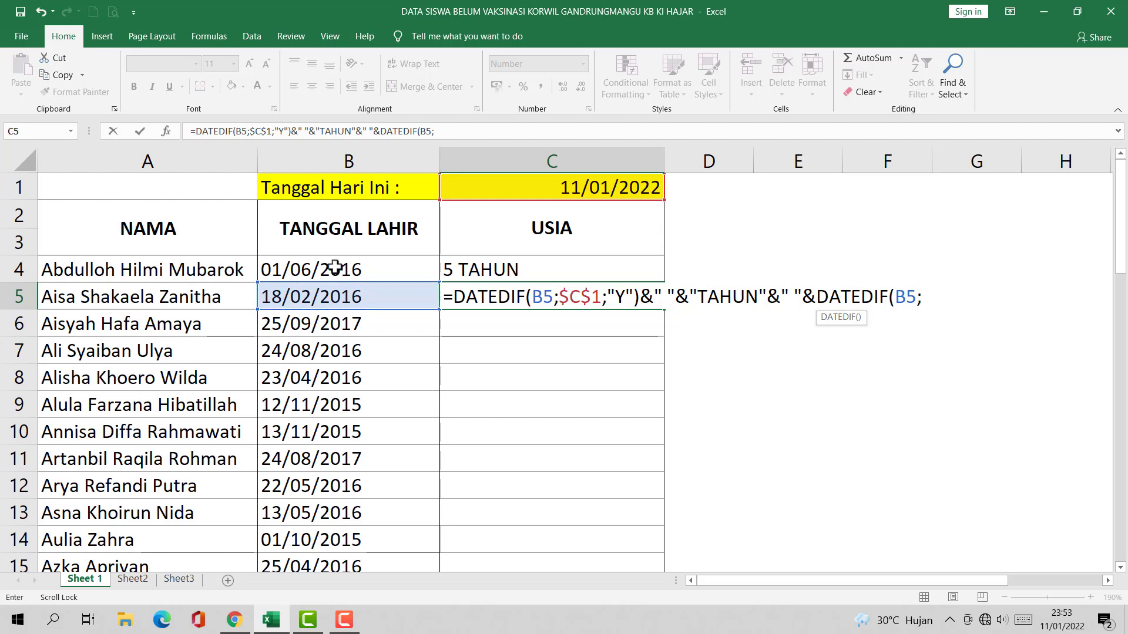
{"action": "left_click", "coordinate": [591, 188]}
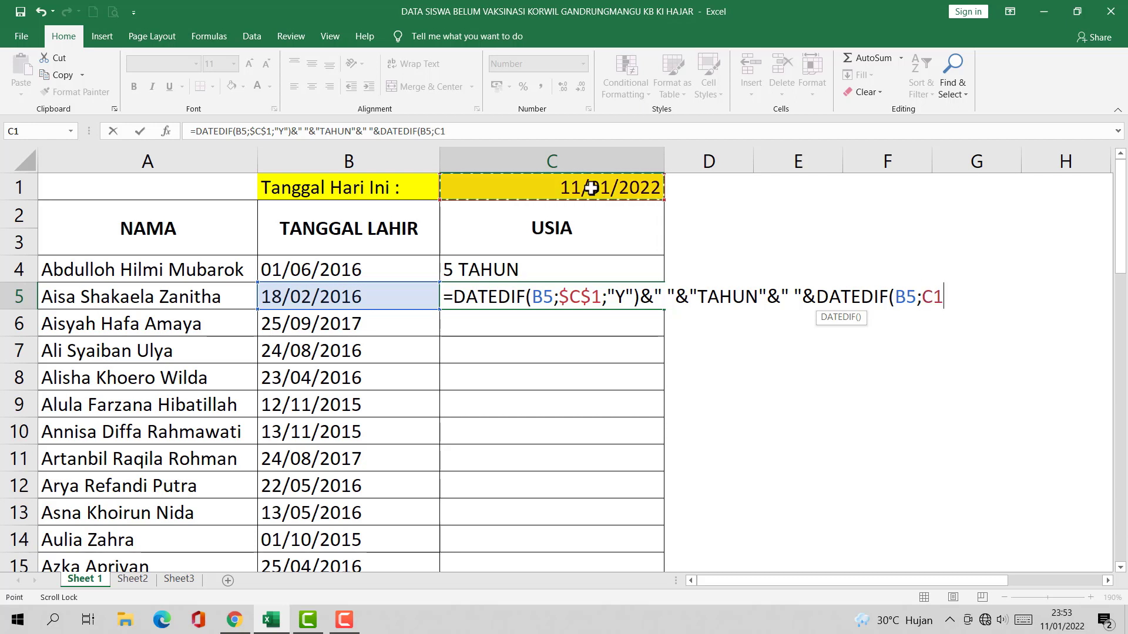
{"action": "key", "text": "F4"}
{"action": "type", "text": "$C$1;"}
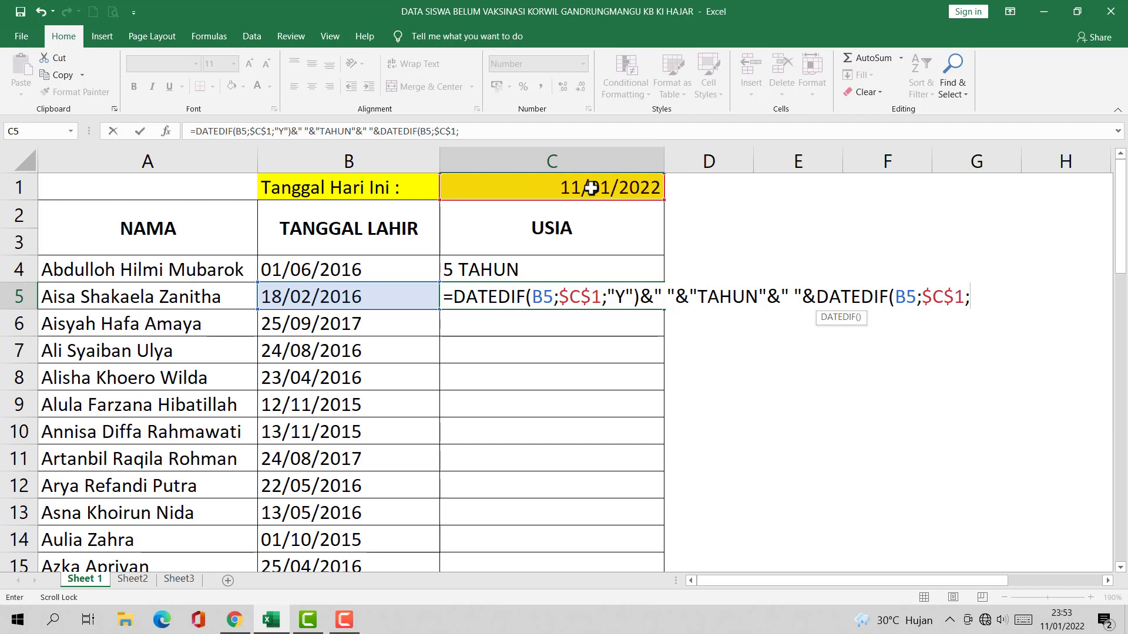
{"action": "type", "text": "\""}
{"action": "type", "text": "YM"}
{"action": "type", "text": "\""}
{"action": "type", "text": ")"}
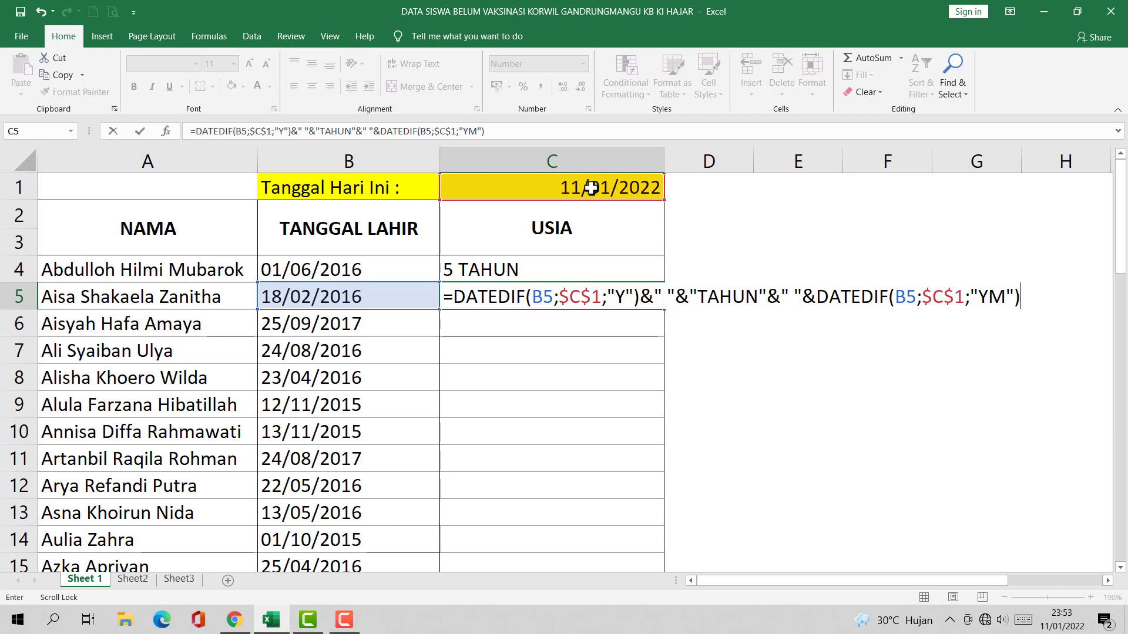
{"action": "type", "text": "&"}
{"action": "type", "text": "\""}
{"action": "type", "text": " \""}
{"action": "type", "text": "&"}
{"action": "type", "text": "\""}
{"action": "type", "text": "BULAN"}
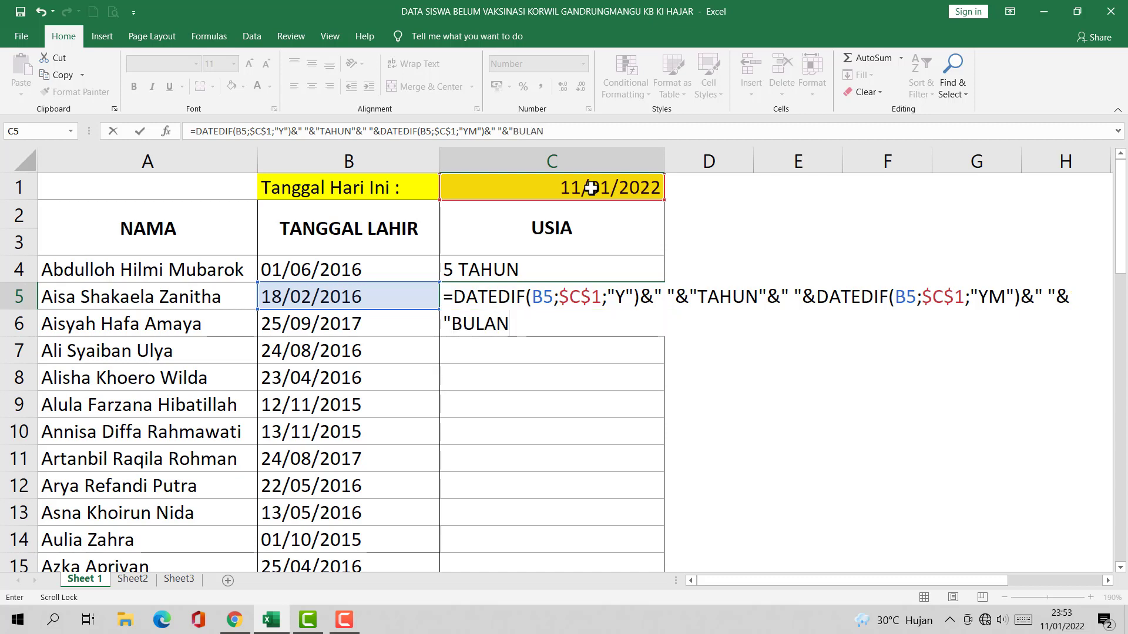
{"action": "type", "text": "\""}
Step: Commit C5 as 5 TAHUN 10 BULAN, then start C6 with DATEDIF(B6;$C$1;"Y")&" "&"TAHUN"
{"action": "key", "text": "Return"}
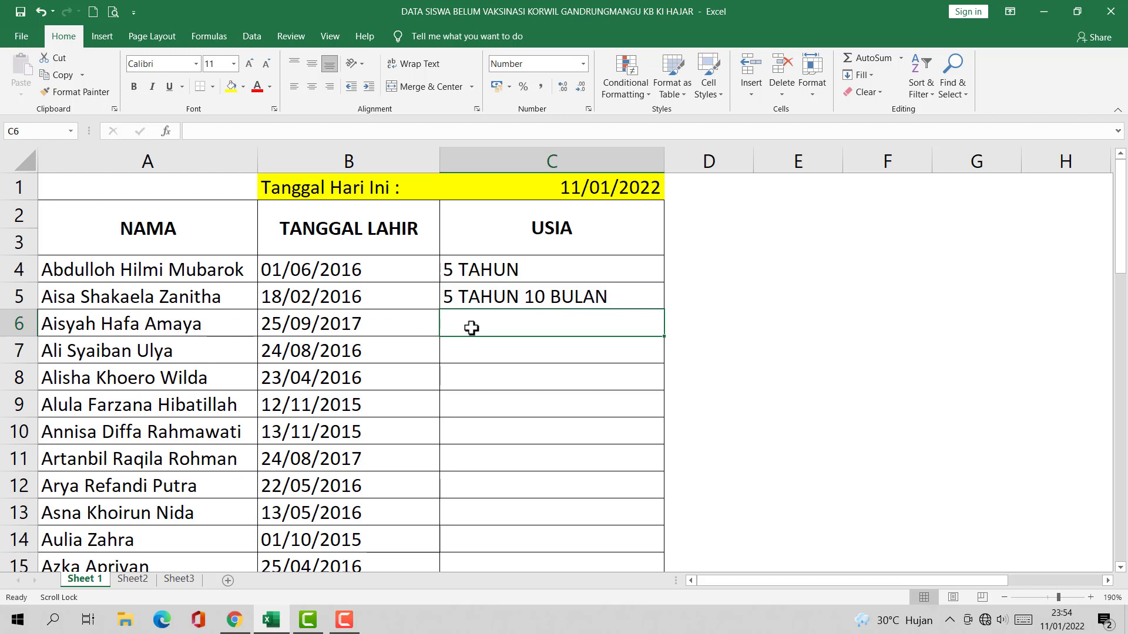
{"action": "type", "text": "="}
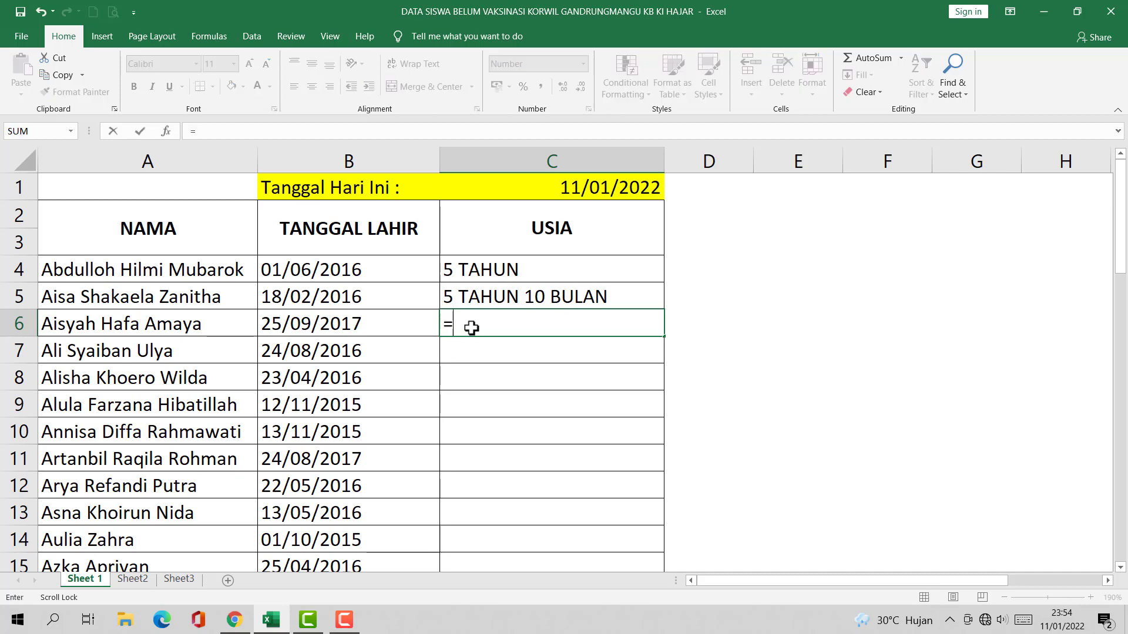
{"action": "type", "text": "DA"}
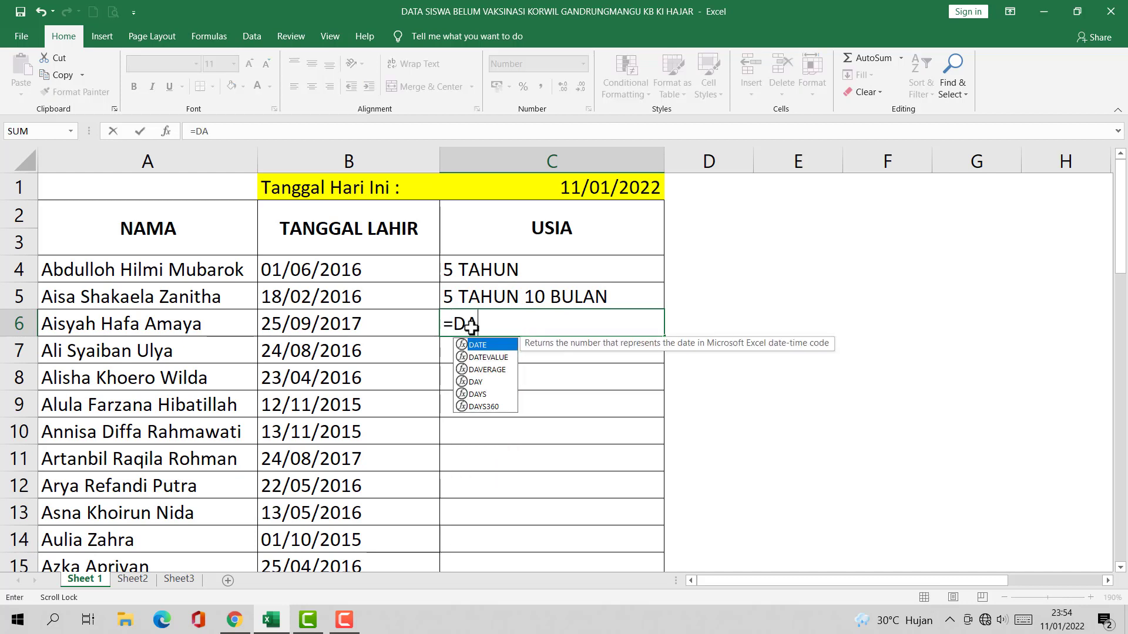
{"action": "type", "text": "TEDIF"}
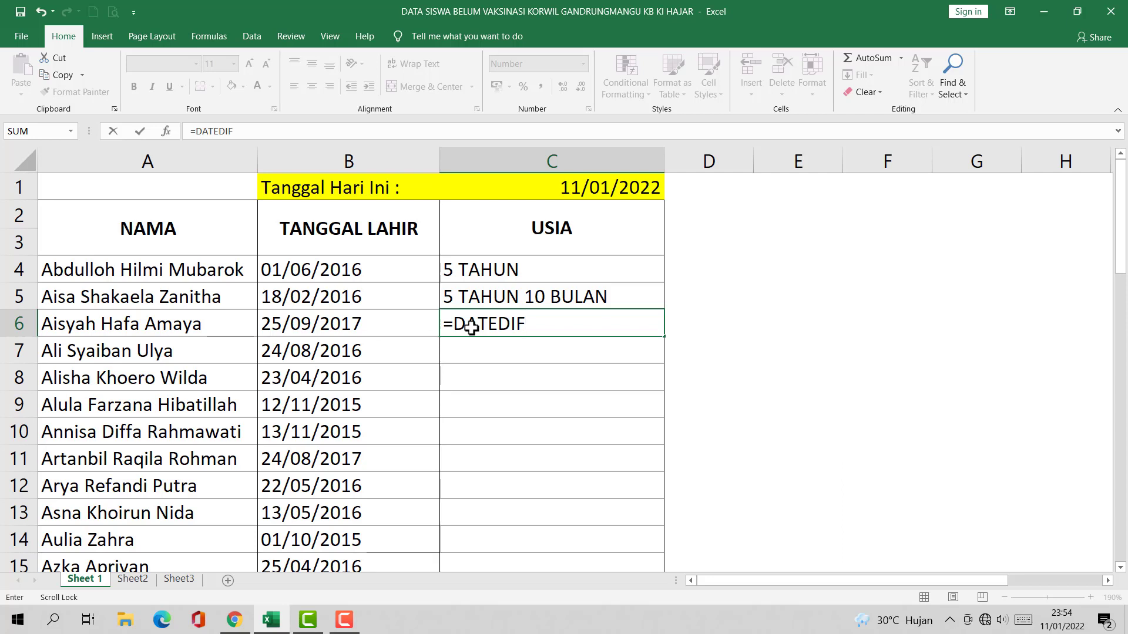
{"action": "type", "text": "("}
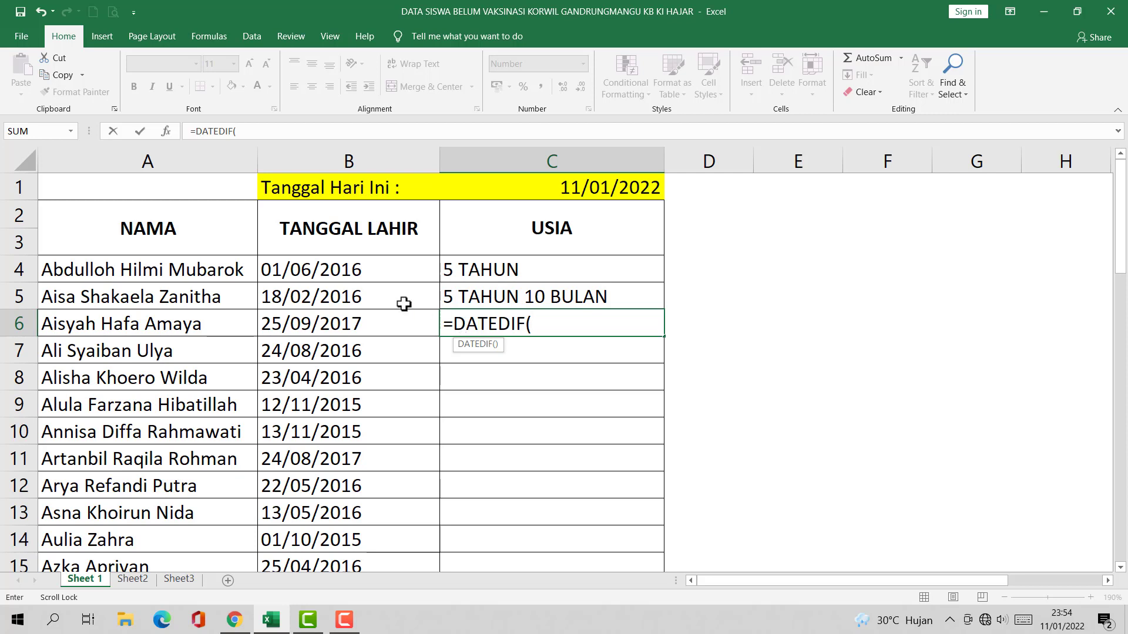
{"action": "left_click", "coordinate": [332, 322]}
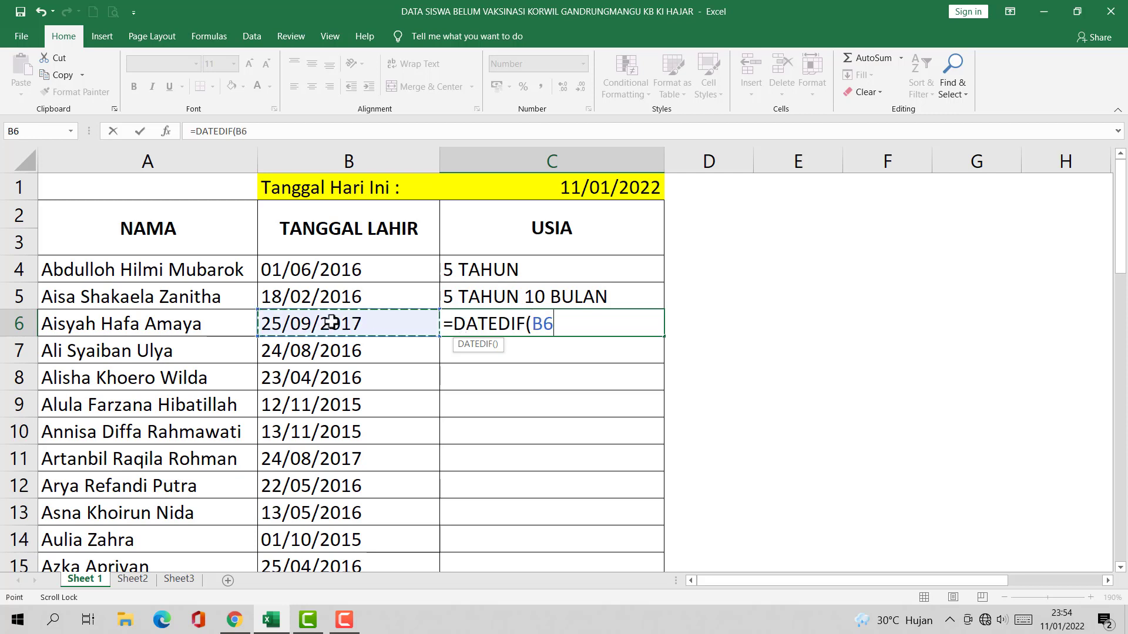
{"action": "type", "text": ";"}
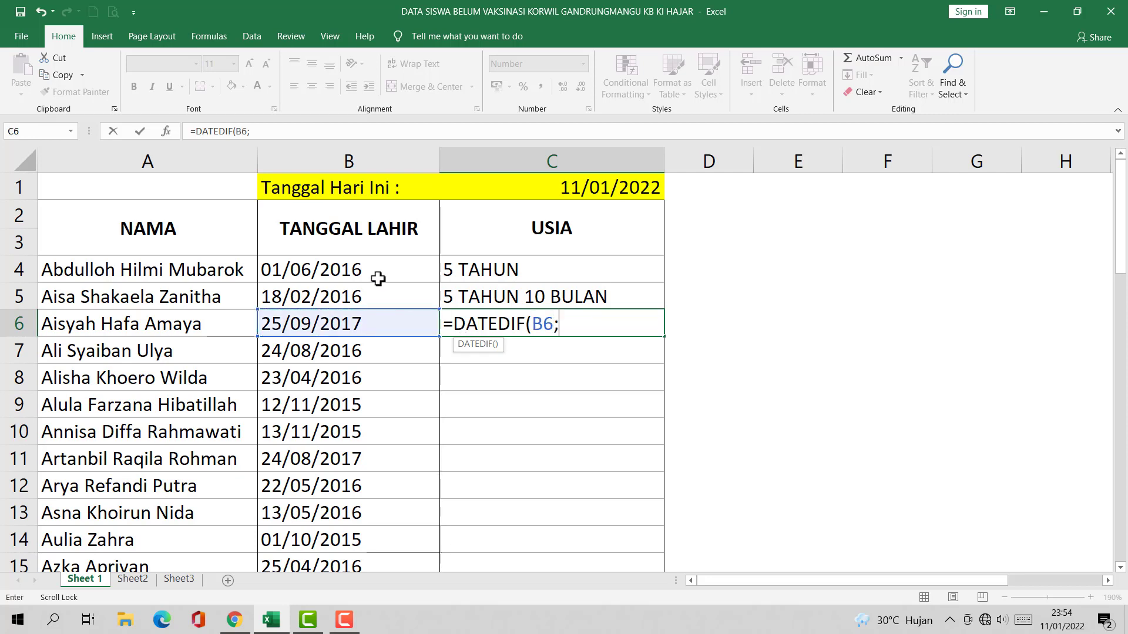
{"action": "left_click", "coordinate": [588, 186]}
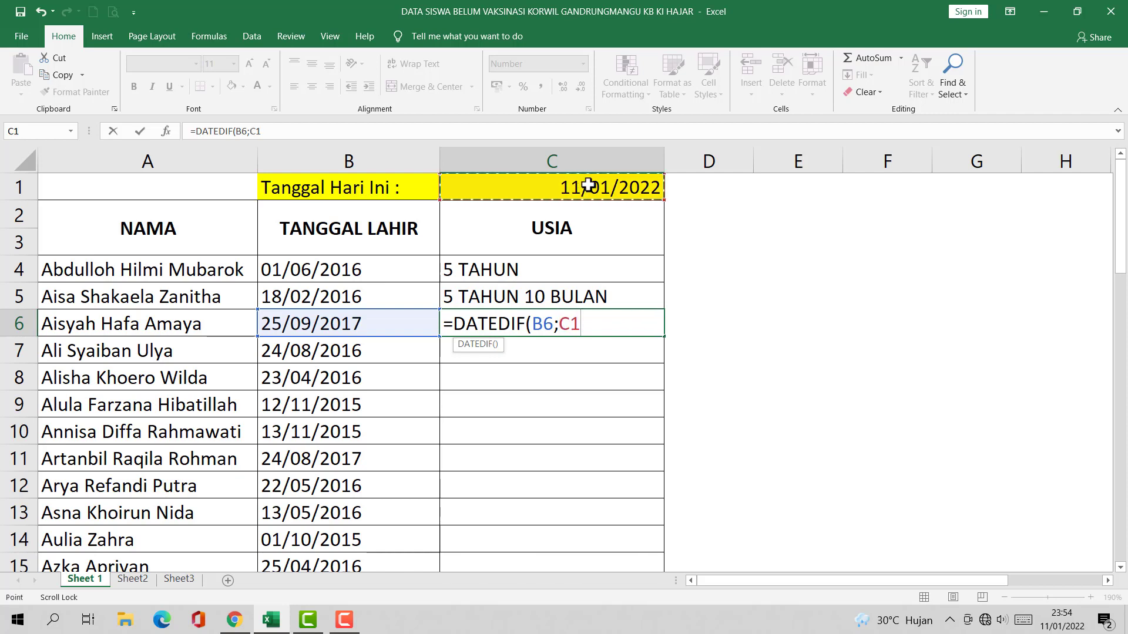
{"action": "key", "text": "F4"}
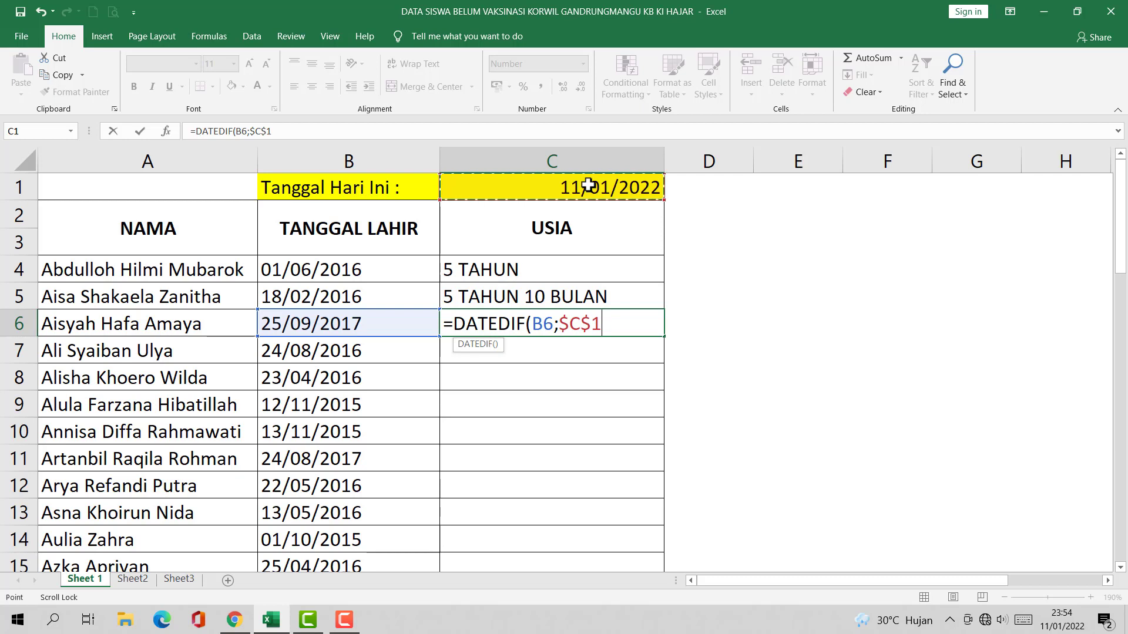
{"action": "type", "text": ";"}
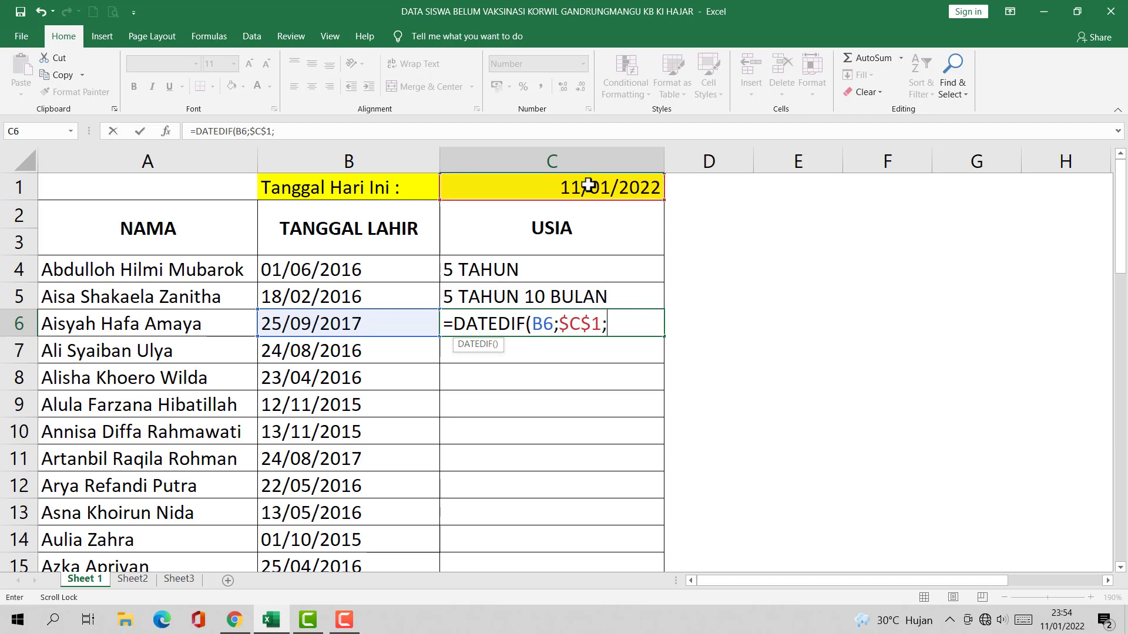
{"action": "type", "text": "\""}
{"action": "type", "text": "Y"}
{"action": "type", "text": "\""}
{"action": "type", "text": ")"}
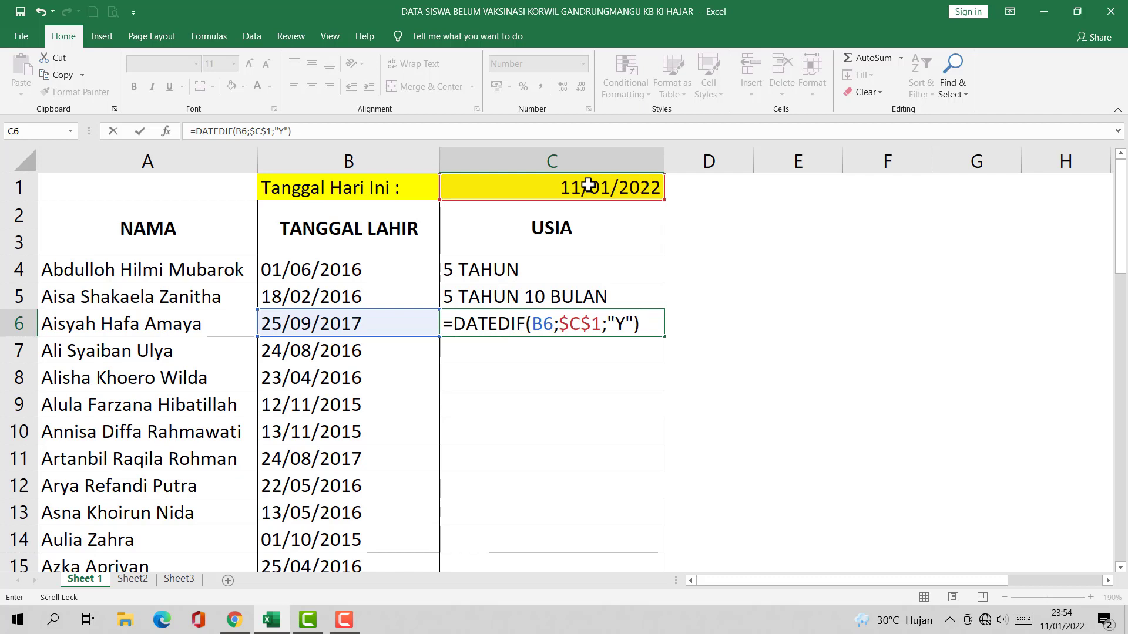
{"action": "type", "text": "&"}
{"action": "type", "text": "\""}
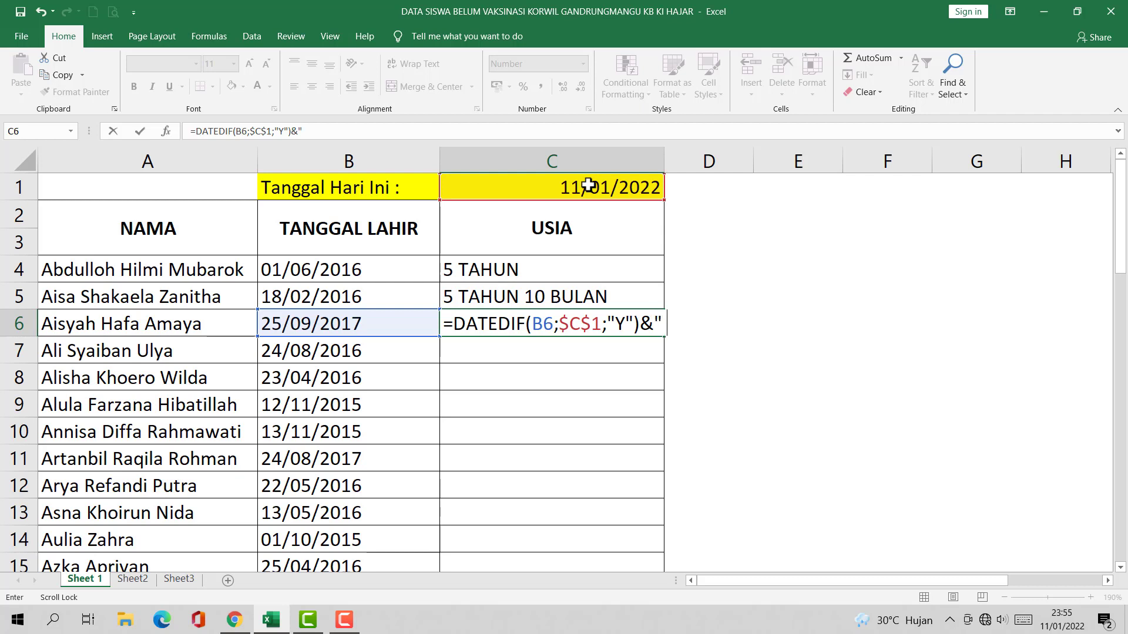
{"action": "type", "text": " \""}
{"action": "type", "text": "&"}
{"action": "type", "text": "\"T"}
{"action": "type", "text": "AHUN\""}
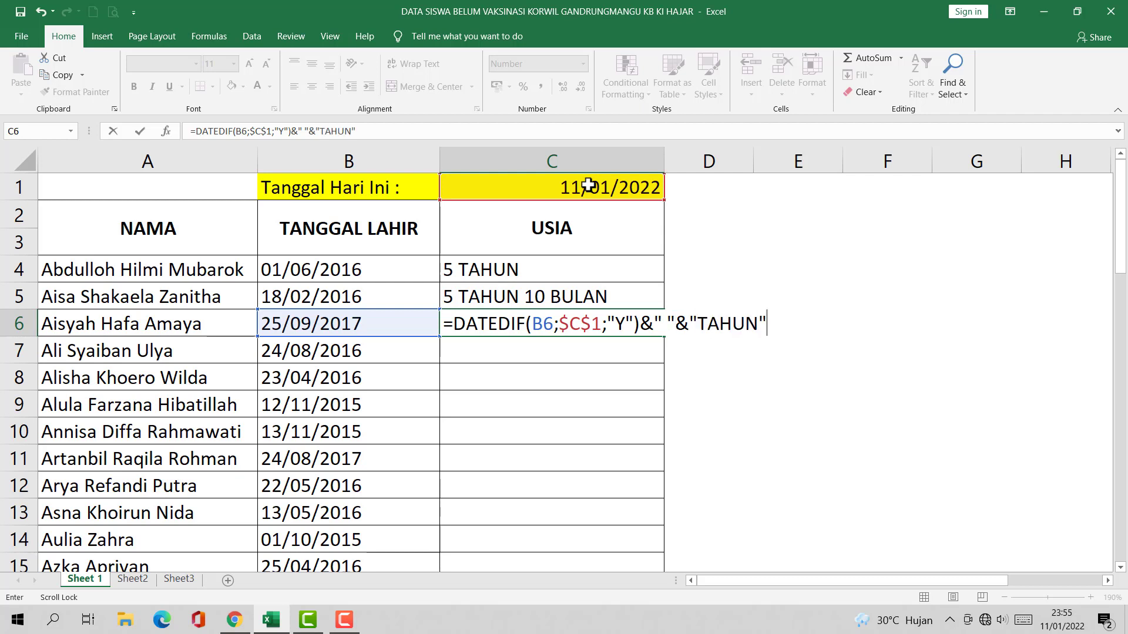
{"action": "type", "text": "&"}
{"action": "type", "text": "\""}
{"action": "type", "text": " \""}
{"action": "type", "text": "&"}
{"action": "type", "text": "D"}
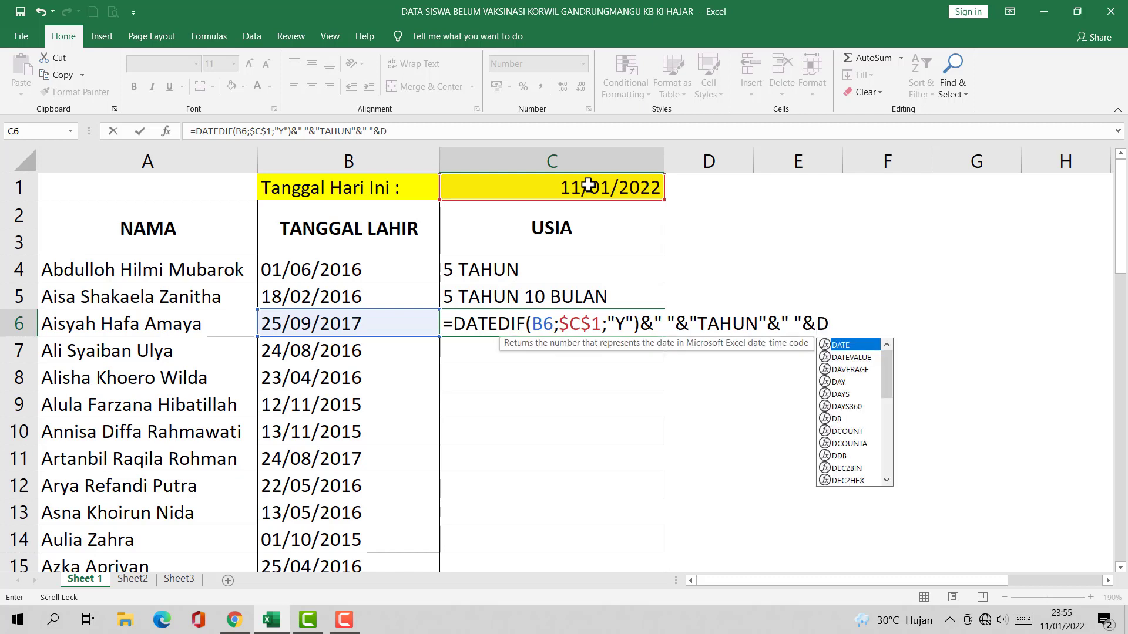
{"action": "type", "text": "ATEDIF"}
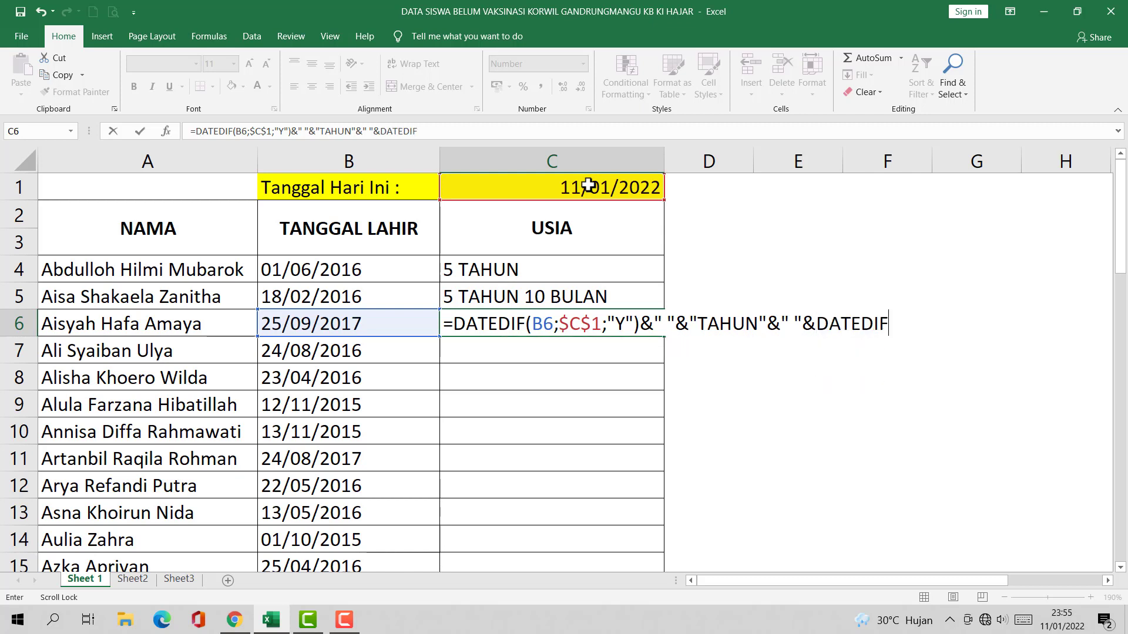
{"action": "type", "text": "("}
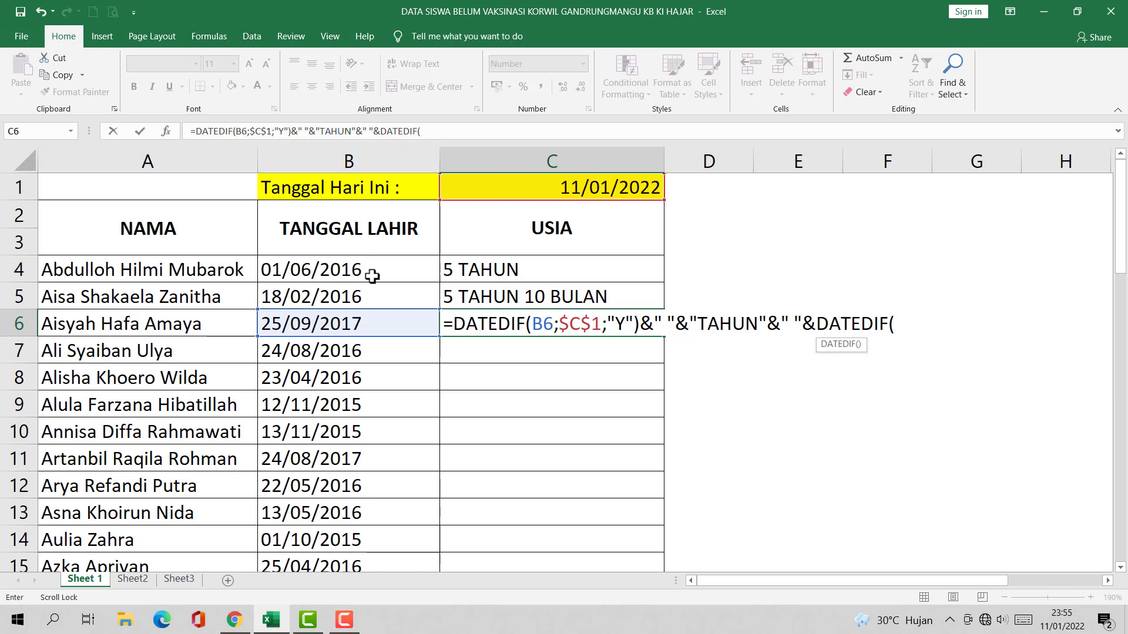
Step: Add the months part DATEDIF(B6;C1;"YM")&" "&"BULAN" to C6's formula and begin another DATEDIF
{"action": "left_click", "coordinate": [353, 324]}
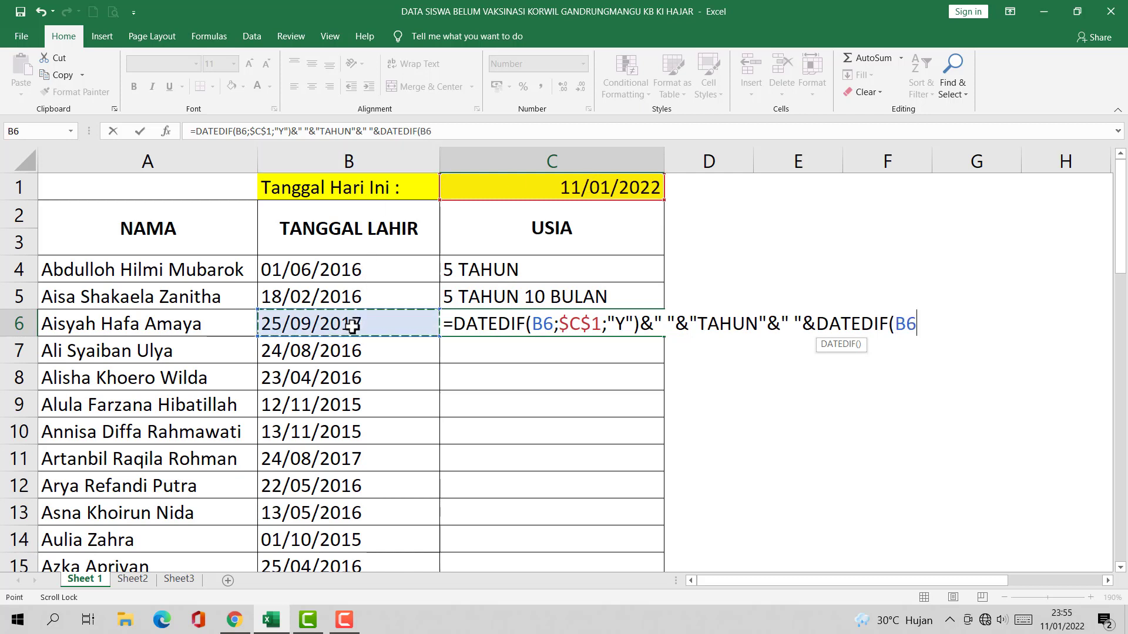
{"action": "type", "text": ";"}
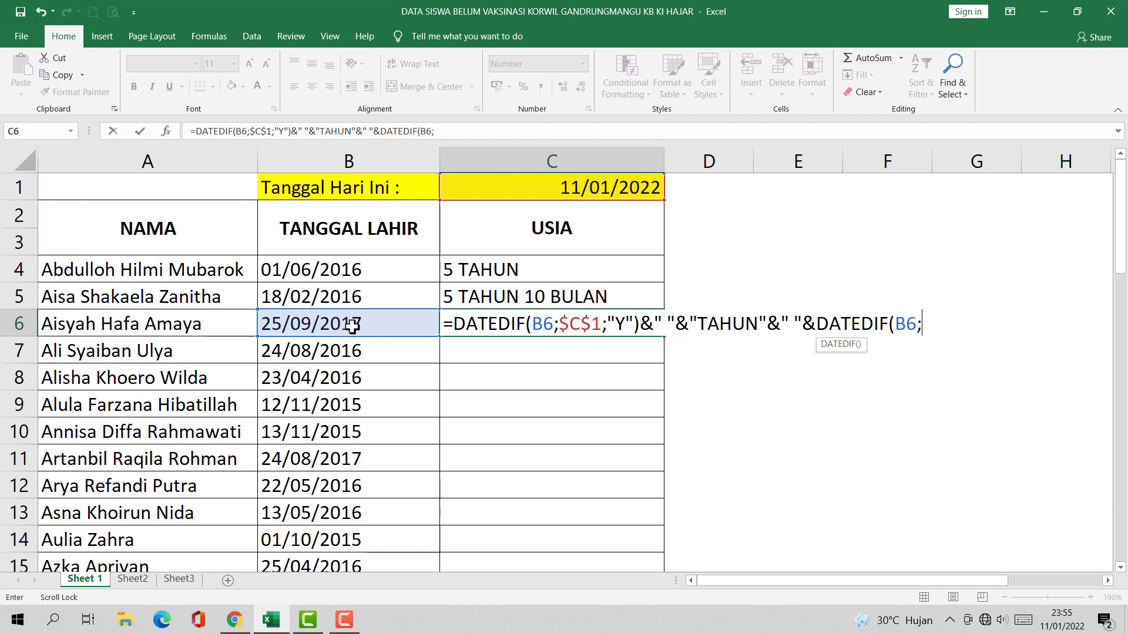
{"action": "left_click", "coordinate": [592, 188]}
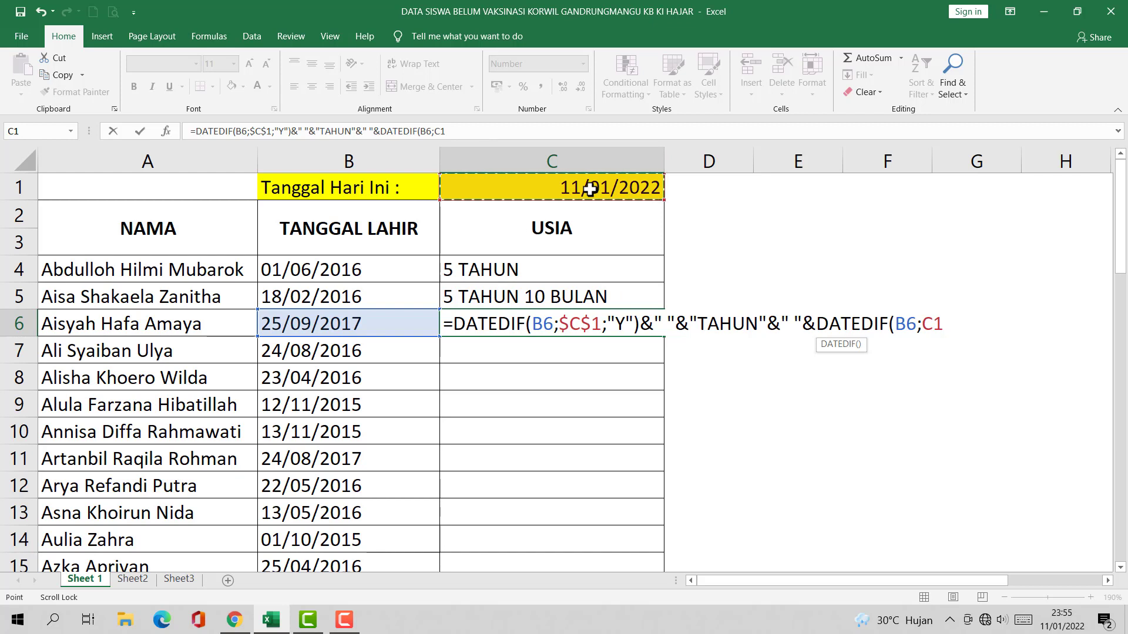
{"action": "type", "text": ";"}
{"action": "type", "text": "\""}
{"action": "type", "text": "YM"}
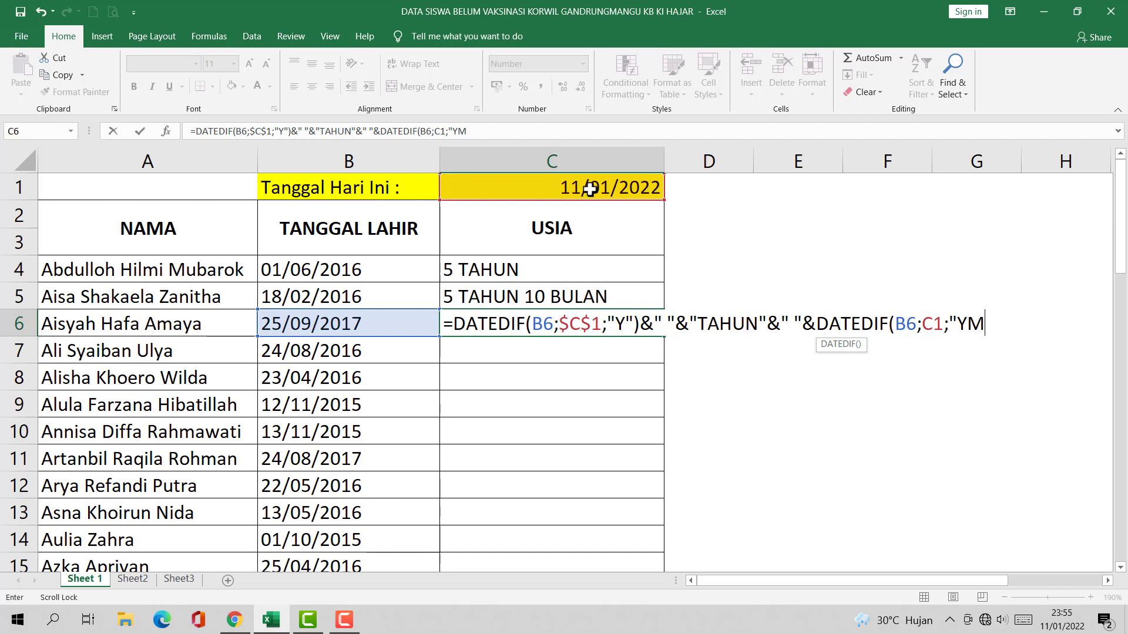
{"action": "type", "text": "\")"}
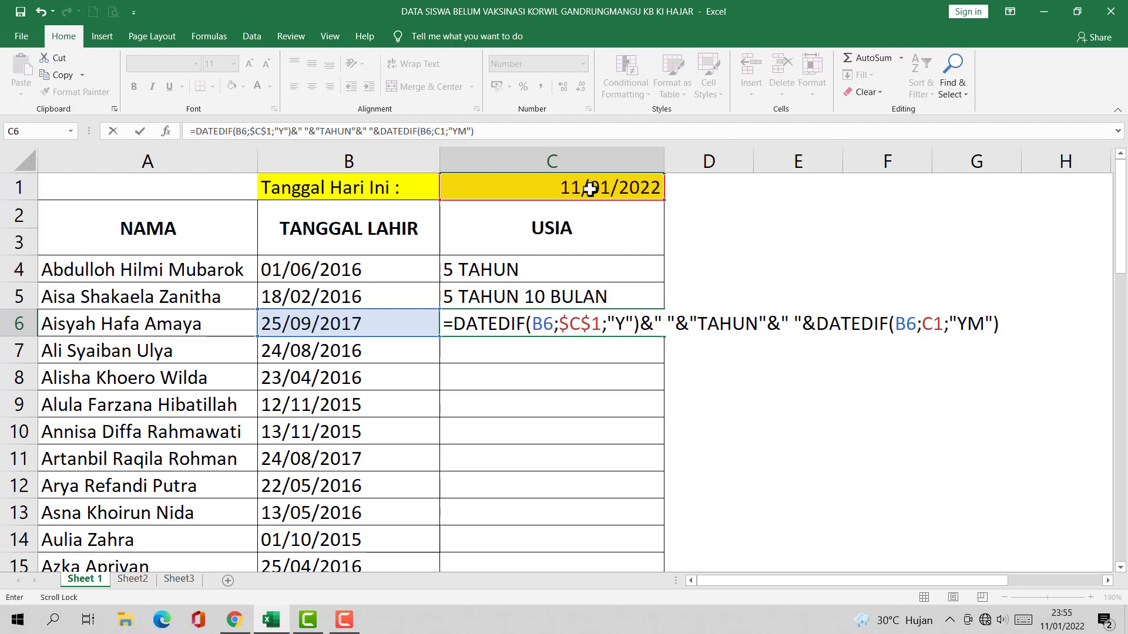
{"action": "type", "text": "&\""}
{"action": "type", "text": " \""}
{"action": "type", "text": "&"}
{"action": "type", "text": "\""}
{"action": "type", "text": "BULAN"}
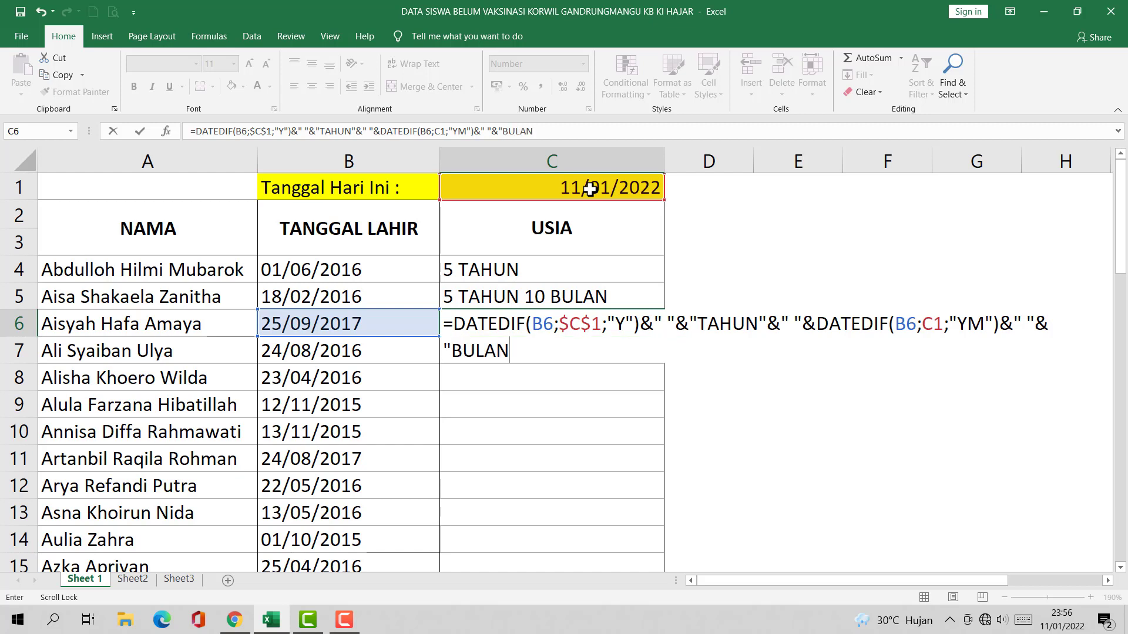
{"action": "type", "text": "\""}
{"action": "type", "text": "&"}
{"action": "type", "text": "\""}
{"action": "type", "text": " \""}
{"action": "type", "text": "&DATE"}
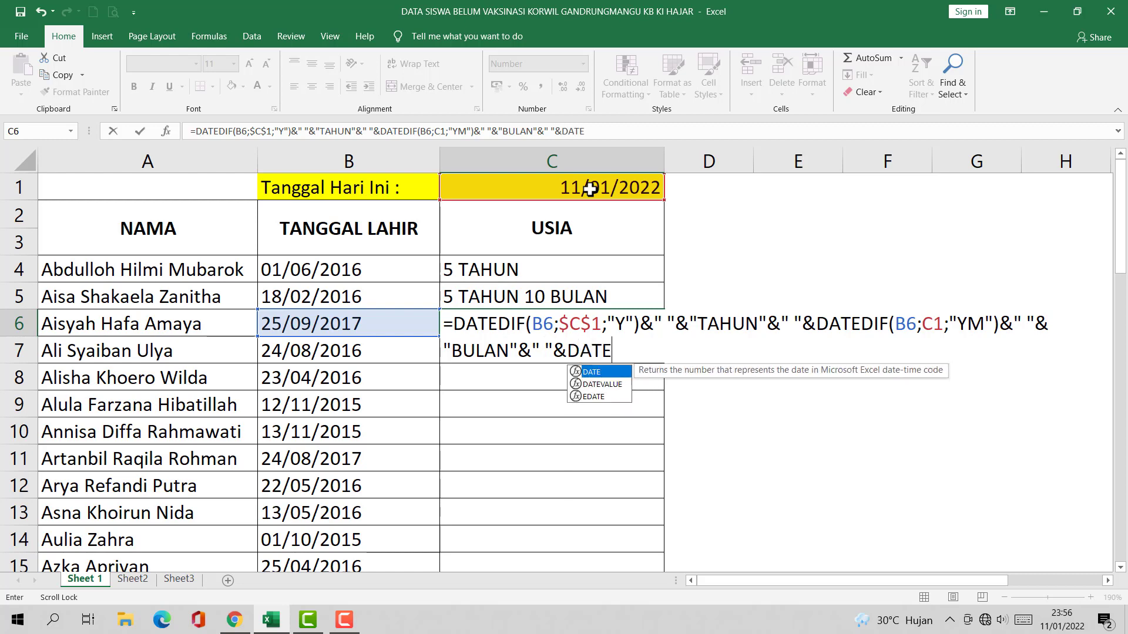
{"action": "type", "text": "DIF"}
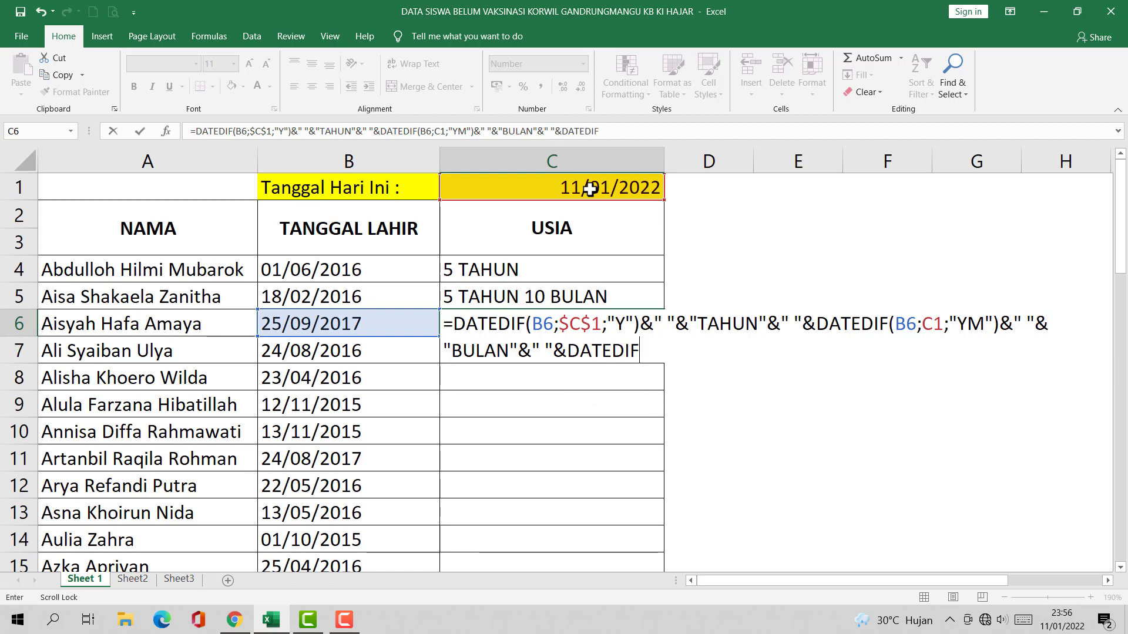
{"action": "type", "text": "("}
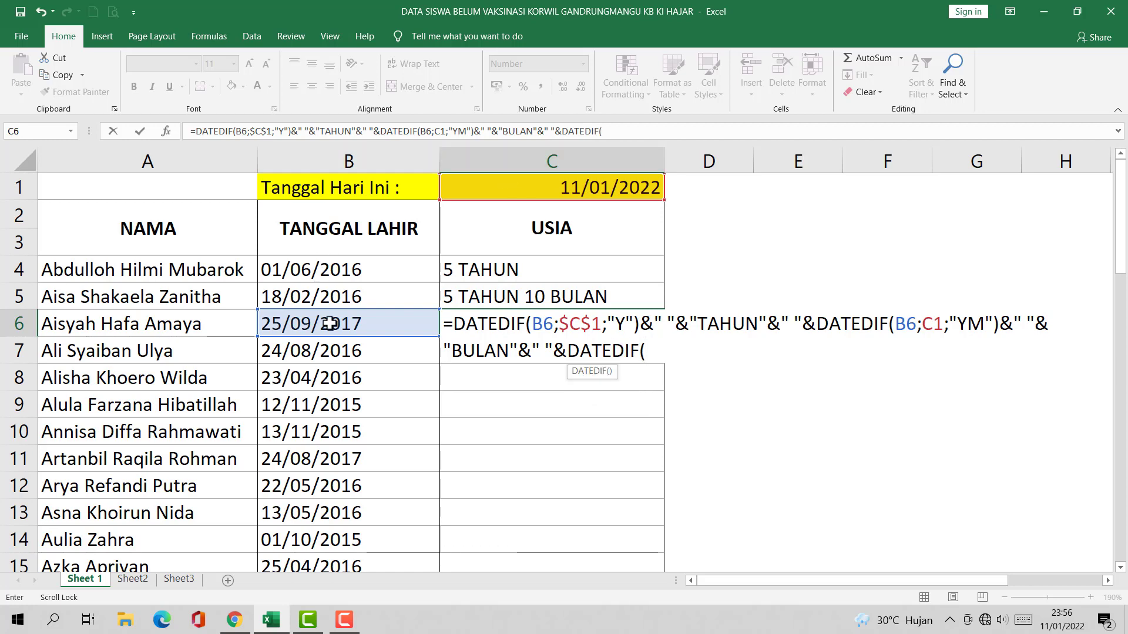
Step: Append the days part DATEDIF(B6;$C$1;"MD")&" "&"HARI" to C6's formula
{"action": "left_click", "coordinate": [333, 327]}
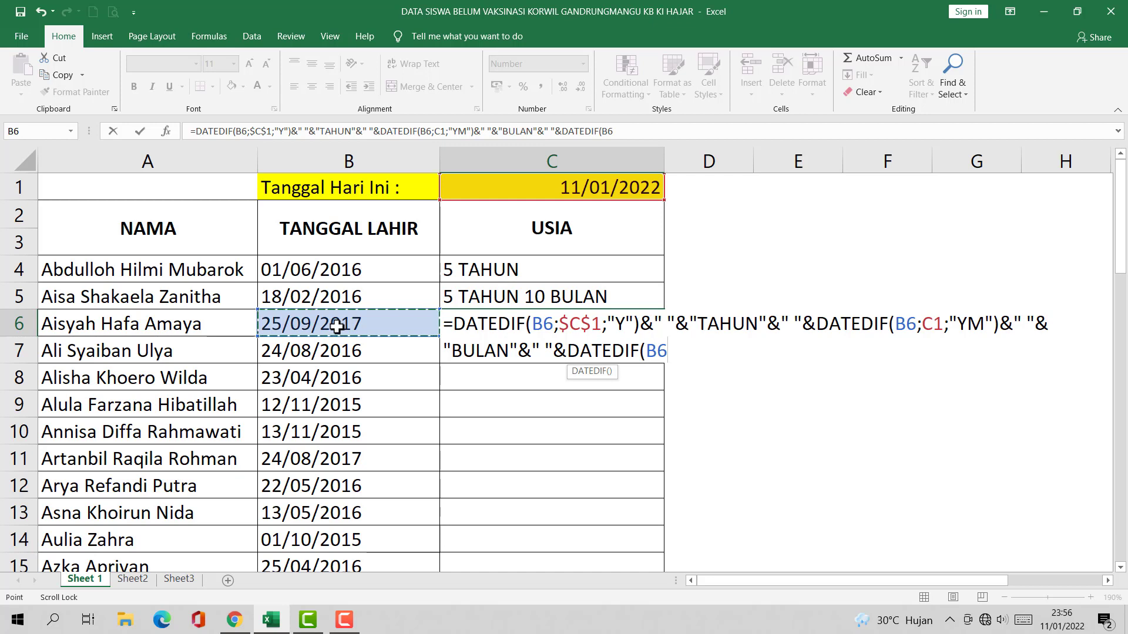
{"action": "type", "text": ";"}
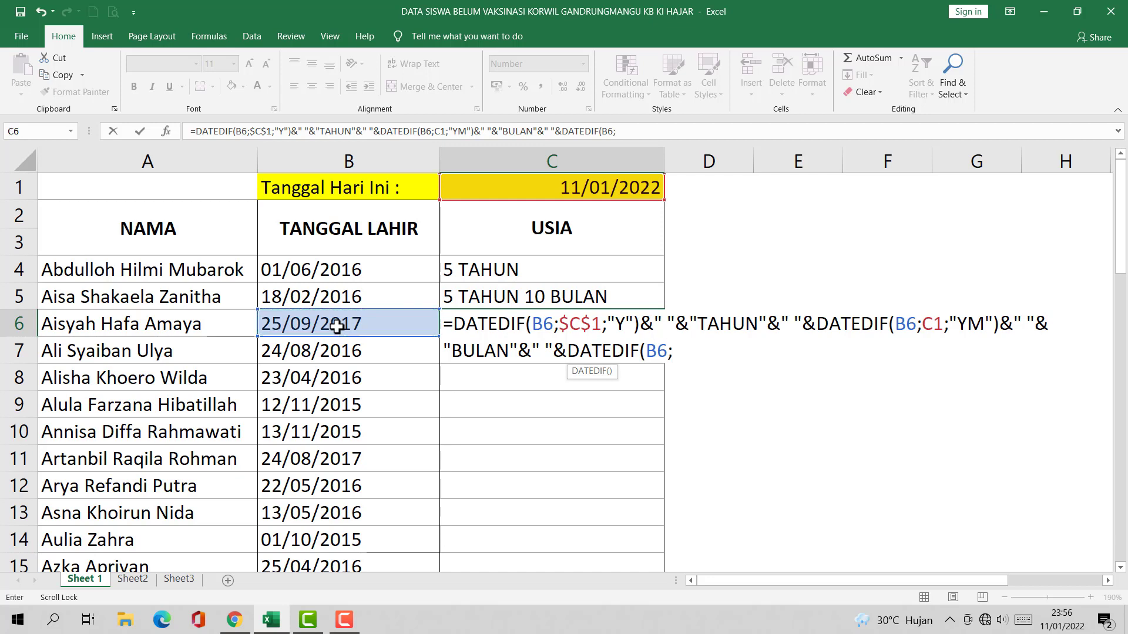
{"action": "left_click", "coordinate": [577, 189]}
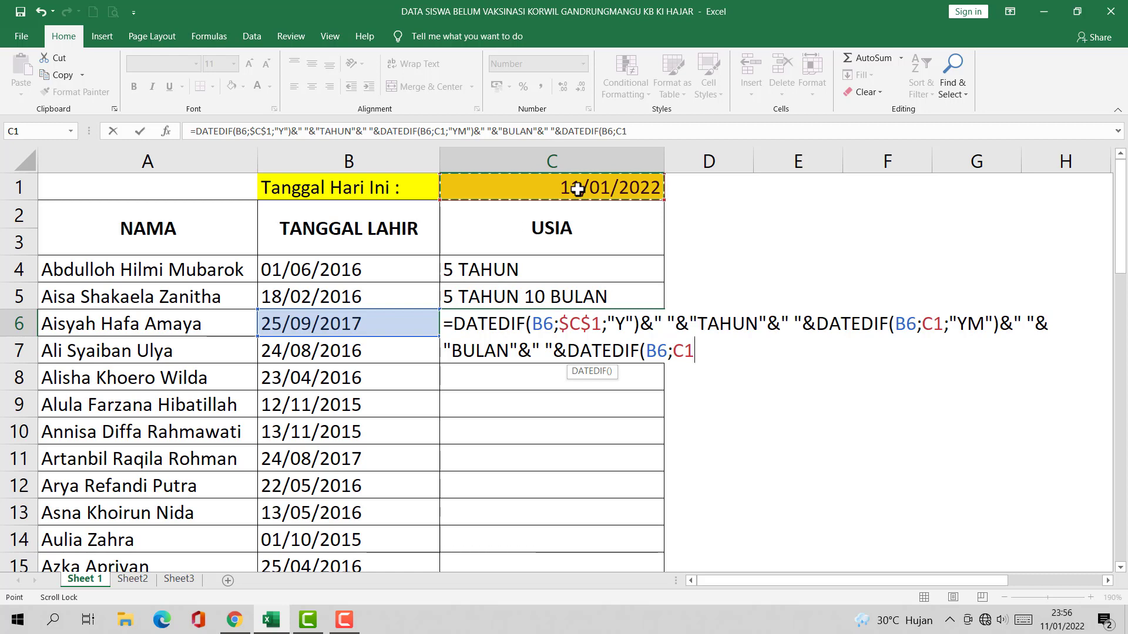
{"action": "key", "text": "F4"}
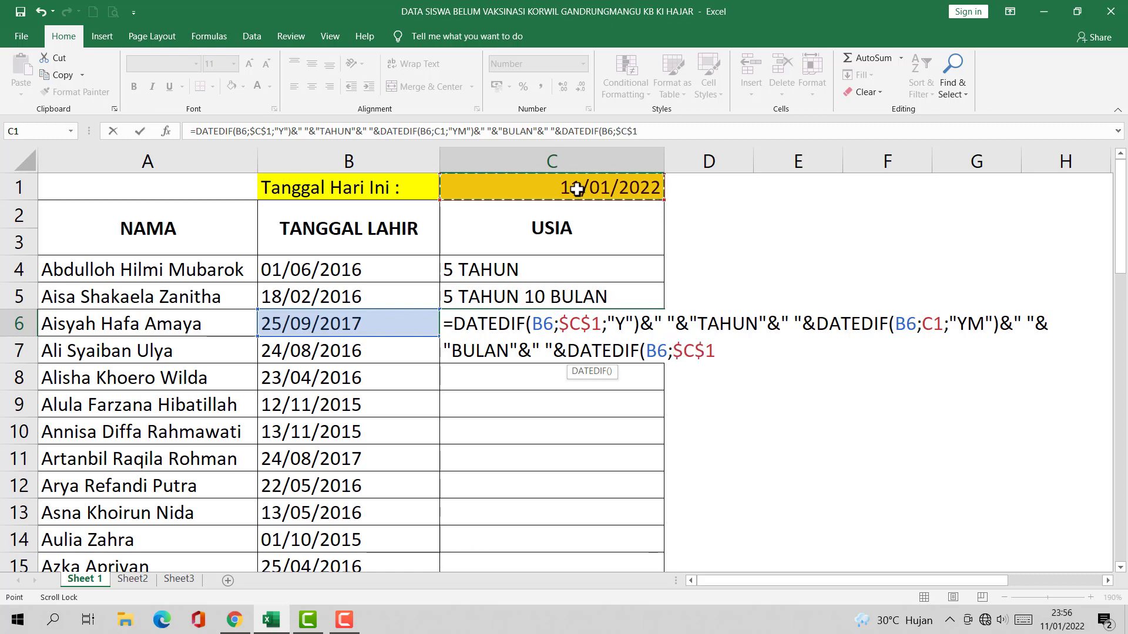
{"action": "type", "text": ";$C$1"}
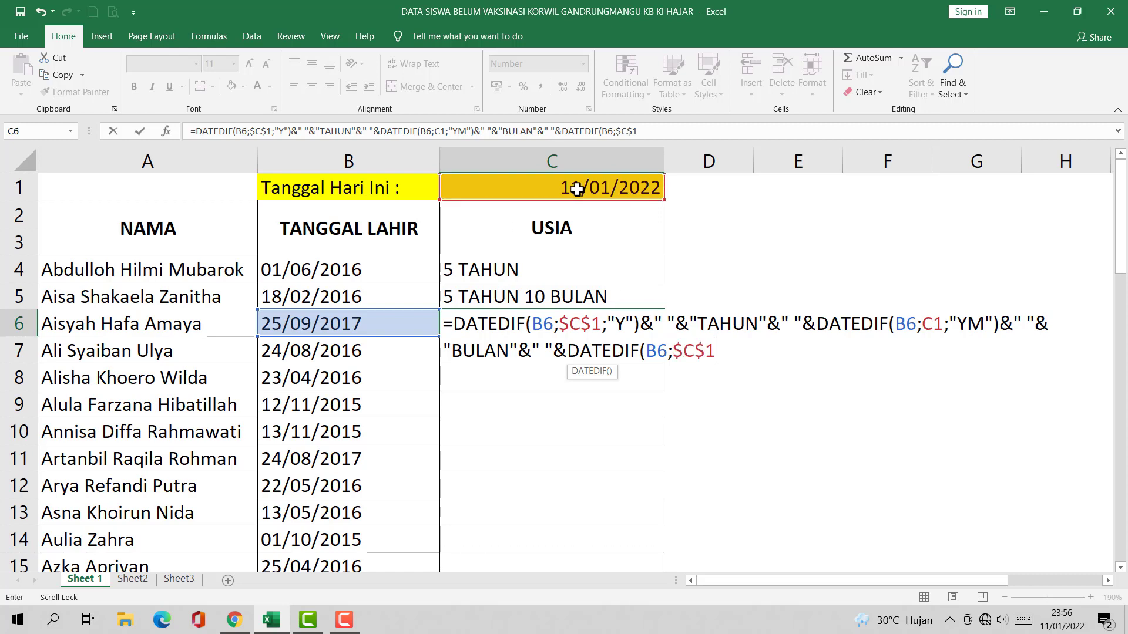
{"action": "type", "text": ";"}
{"action": "type", "text": "\""}
{"action": "type", "text": "M"}
{"action": "type", "text": "D"}
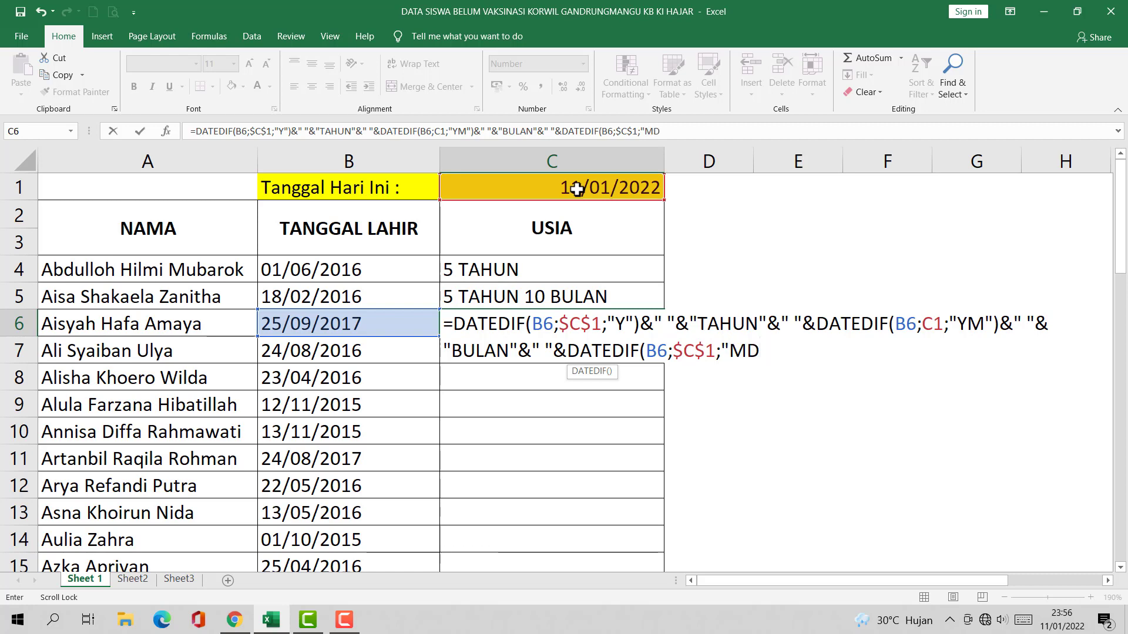
{"action": "type", "text": "\")"}
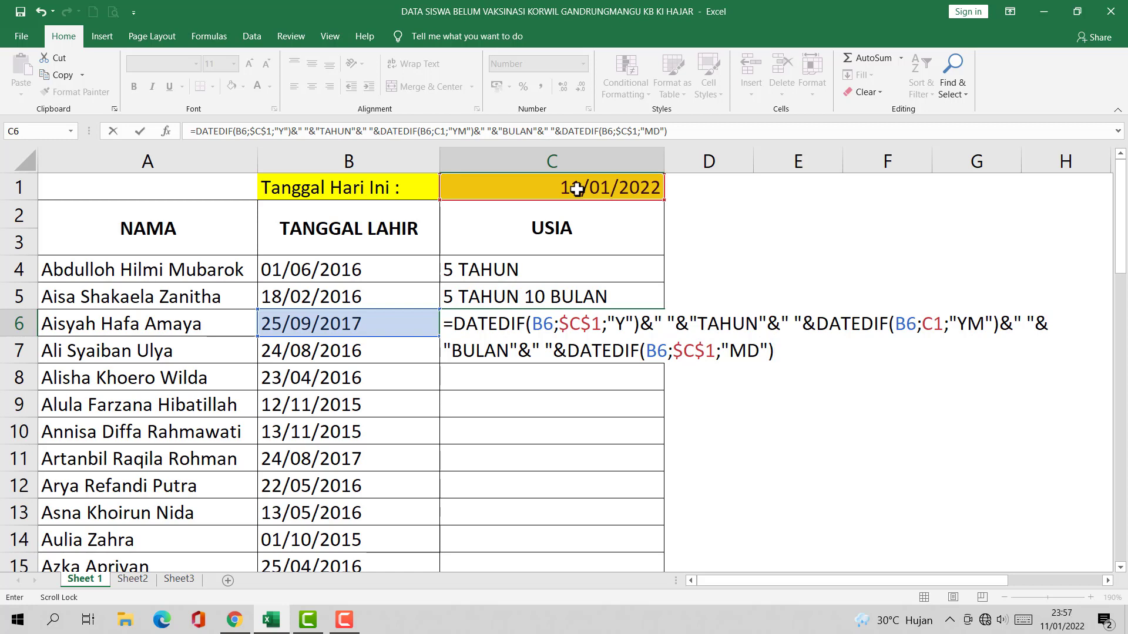
{"action": "type", "text": "&"}
{"action": "type", "text": "\""}
{"action": "type", "text": " \""}
{"action": "type", "text": "&"}
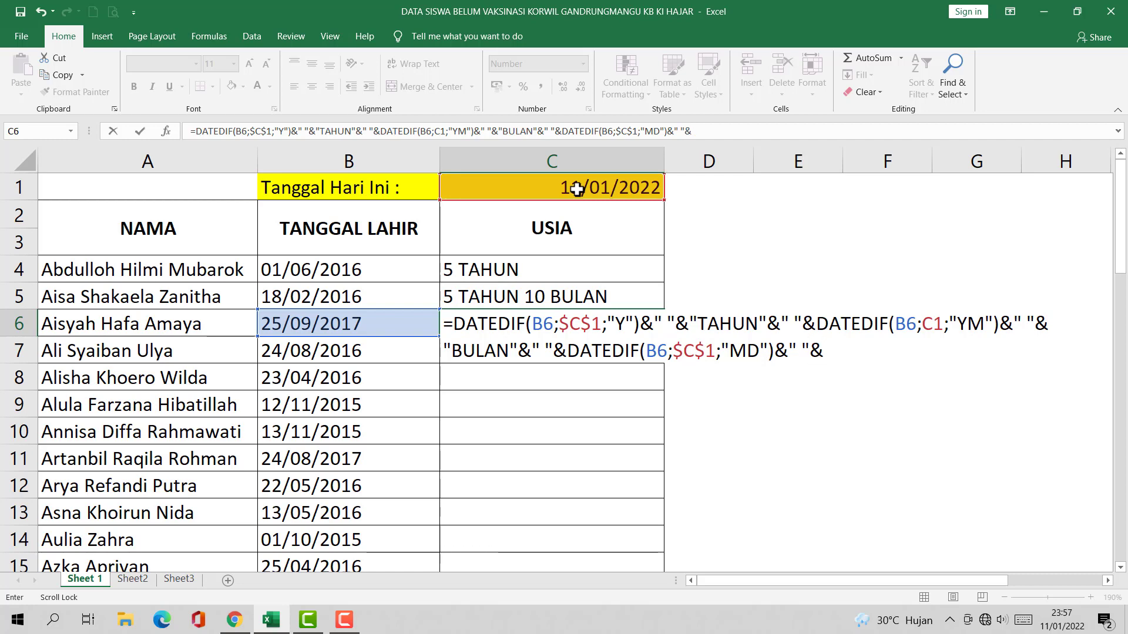
{"action": "type", "text": "\""}
{"action": "type", "text": "HARI"}
{"action": "type", "text": "\""}
Step: Make the months part's C1 absolute and commit C6, showing 4 TAHUN 3 BULAN 17 HARI
{"action": "left_click", "coordinate": [932, 323]}
{"action": "key", "text": "F4"}
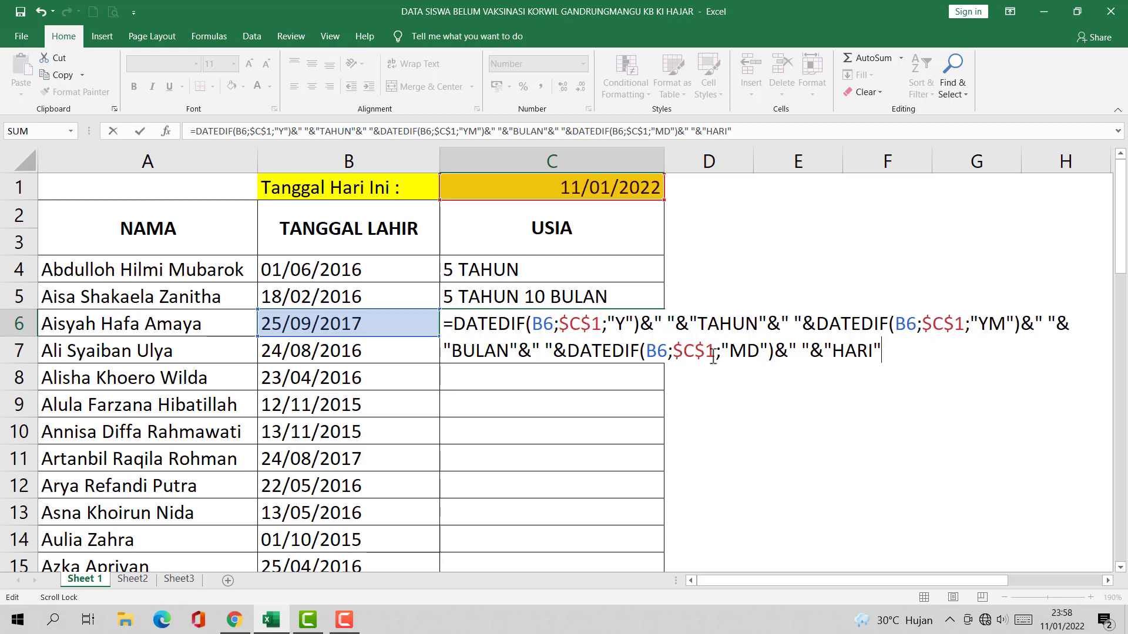
{"action": "key", "text": "Return"}
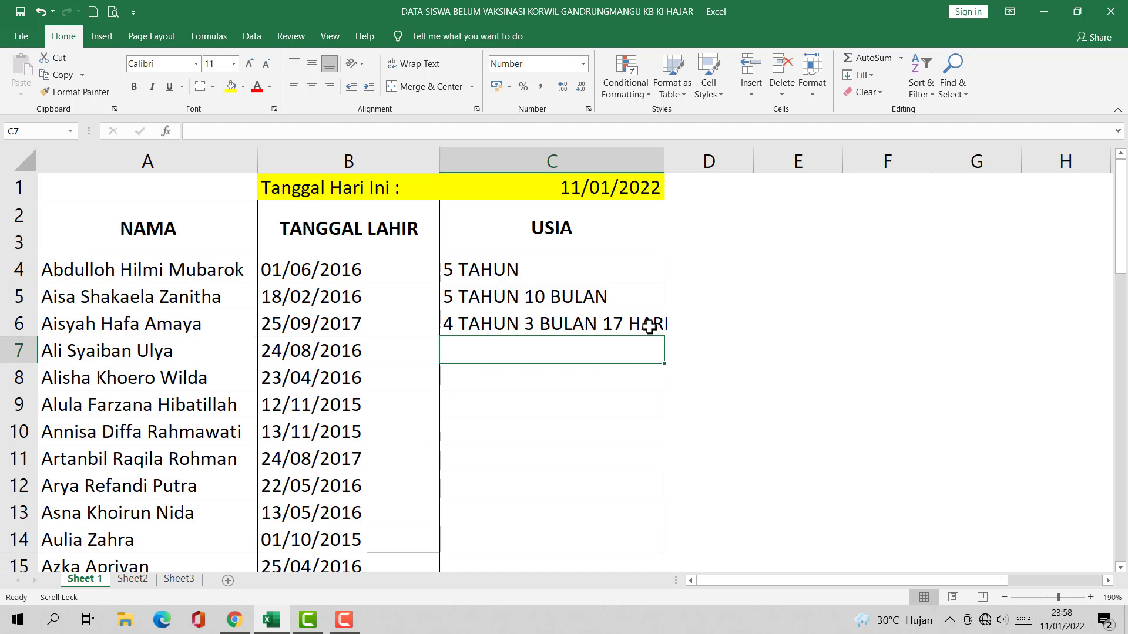
Step: Copy the C6 DATEDIF age formula down to C14 so each student shows years, months and days
{"action": "left_click", "coordinate": [649, 326]}
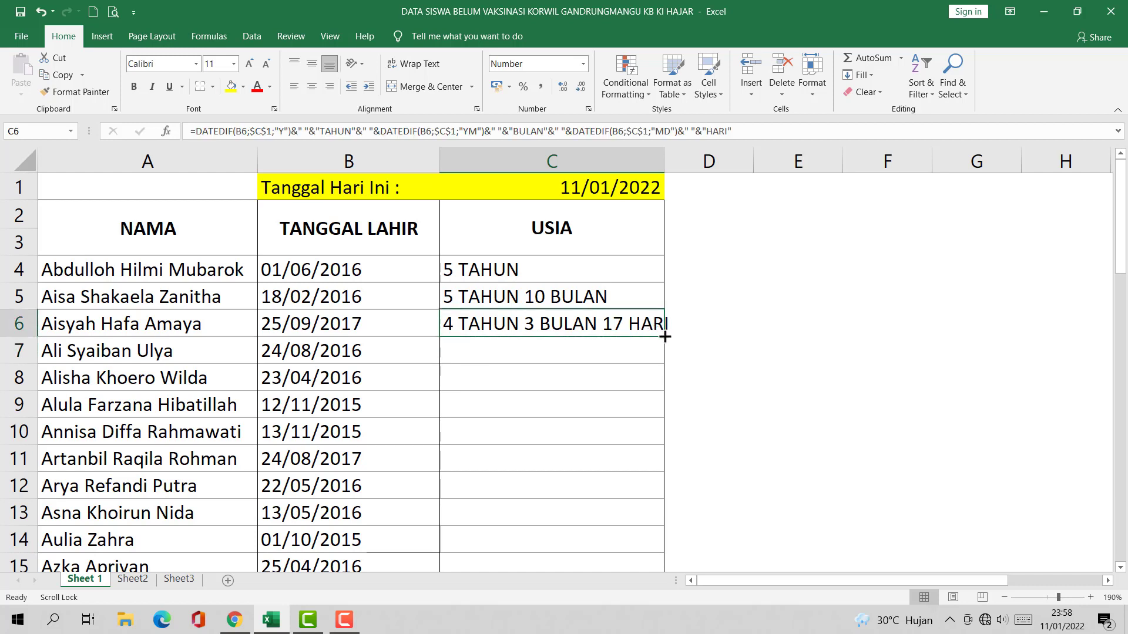
{"action": "left_click_drag", "start_coordinate": [665, 336], "coordinate": [659, 541]}
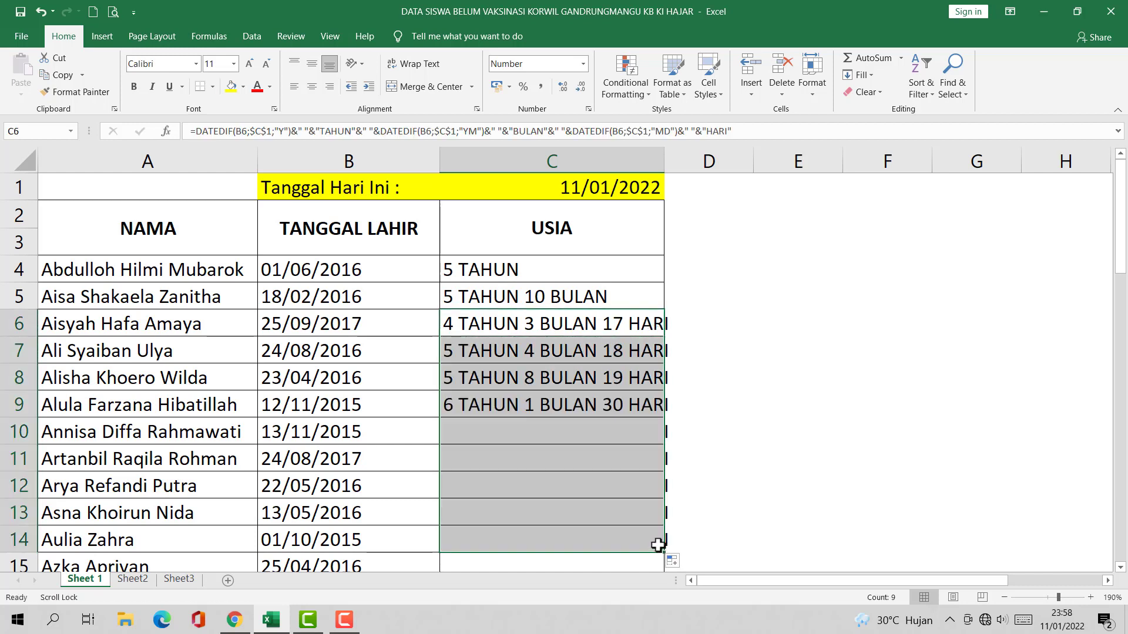
{"action": "left_click", "coordinate": [694, 399]}
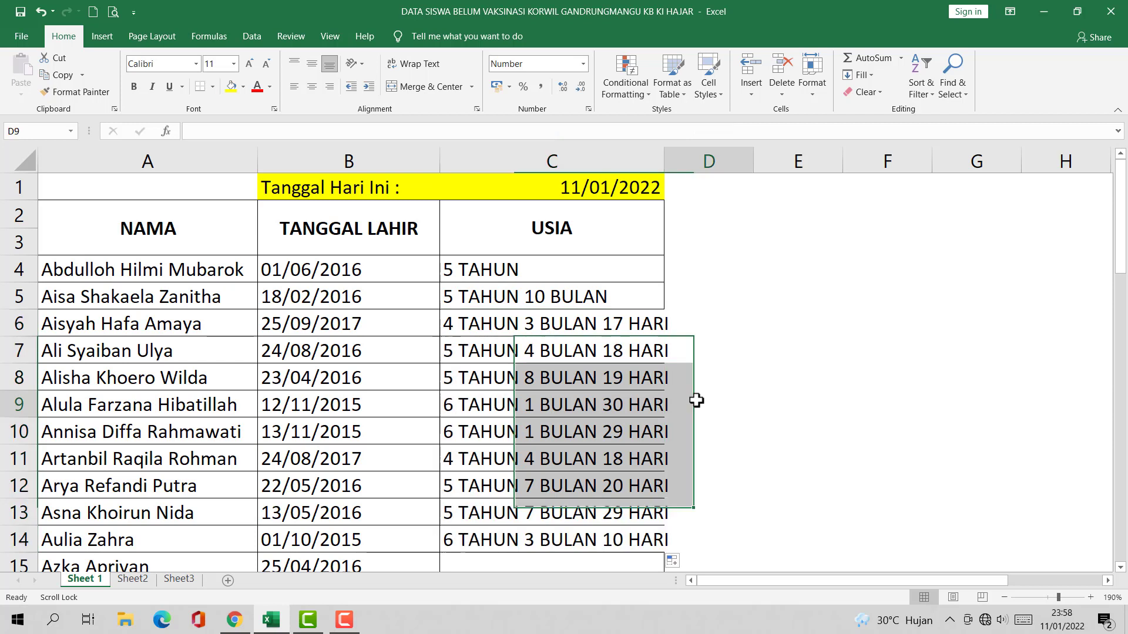
{"action": "left_click", "coordinate": [743, 370]}
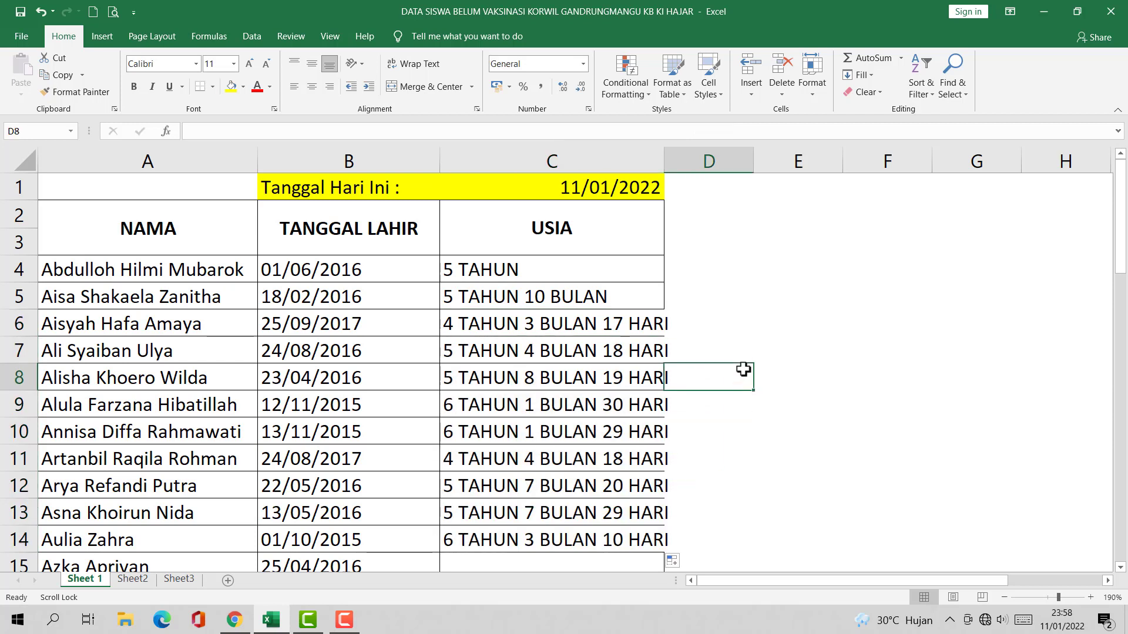